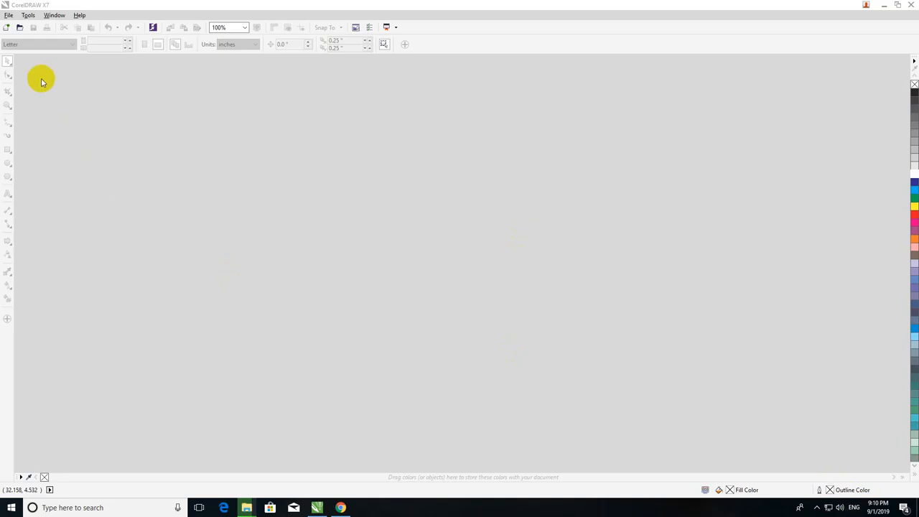
- Start a new document from the CorelDRAW default preset and set its page size to A4
left_click(9, 16)
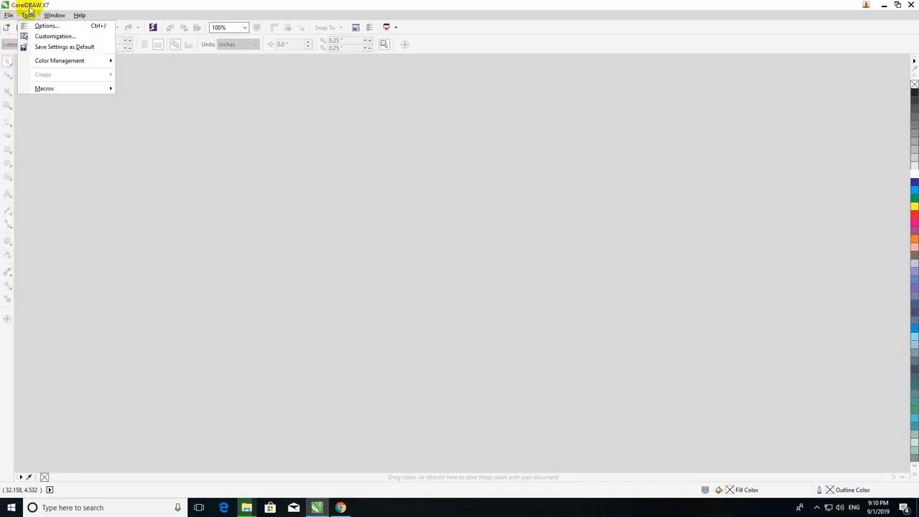
left_click(18, 25)
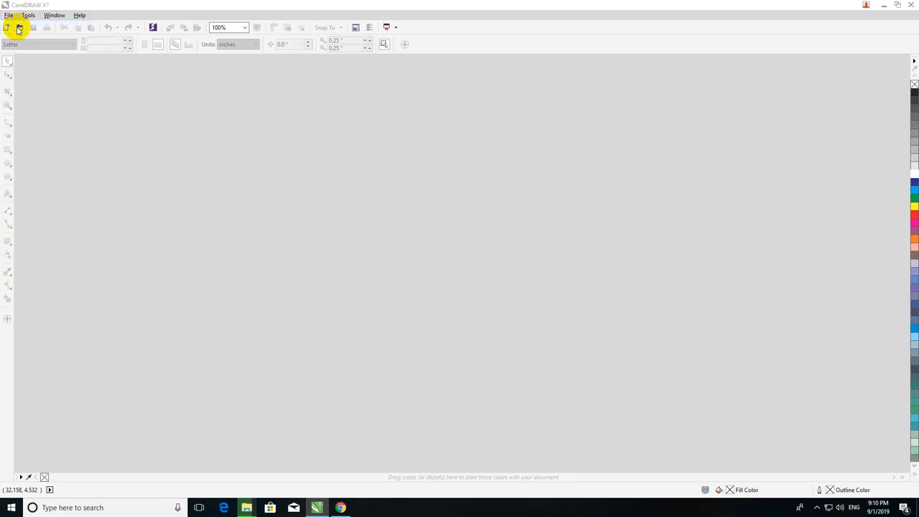
left_click_drag(430, 143, 174, 132)
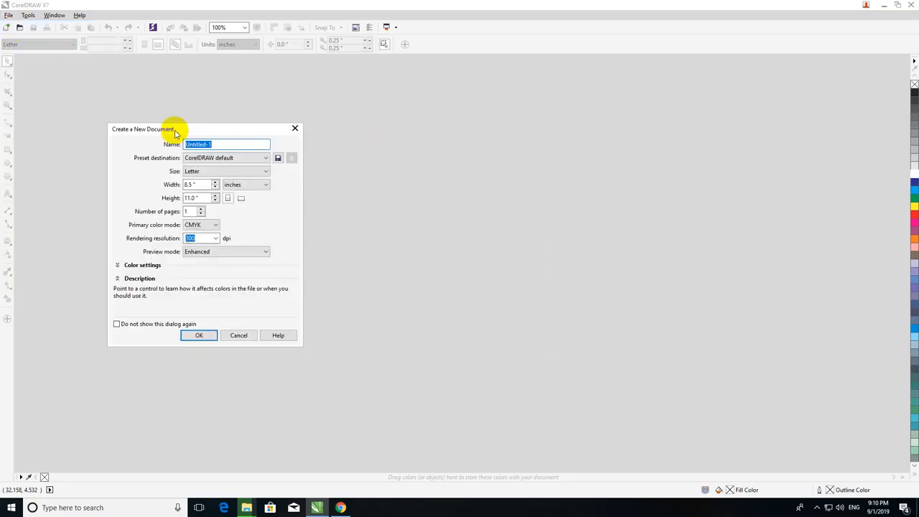
left_click(203, 158)
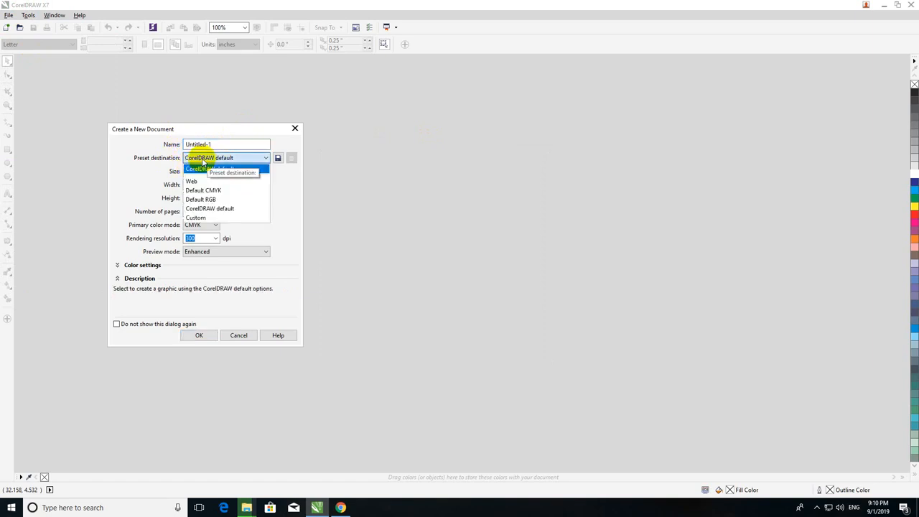
left_click(192, 168)
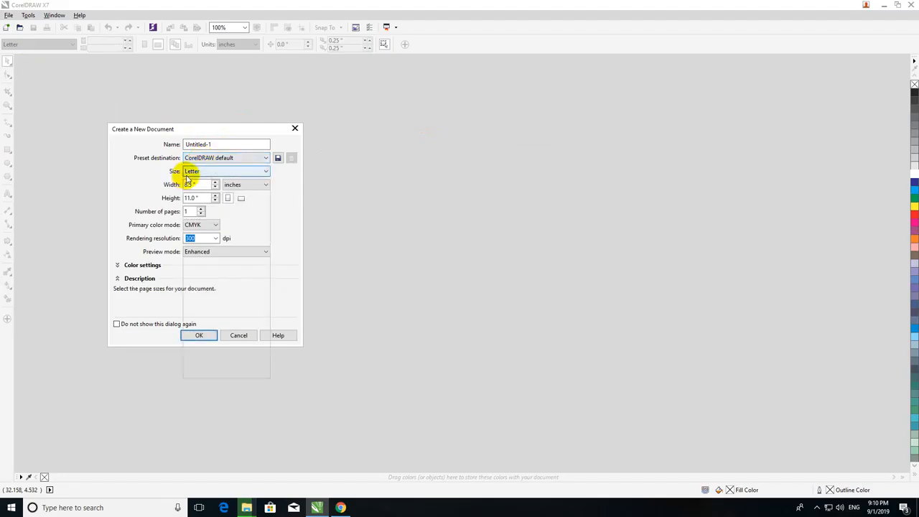
left_click(188, 172)
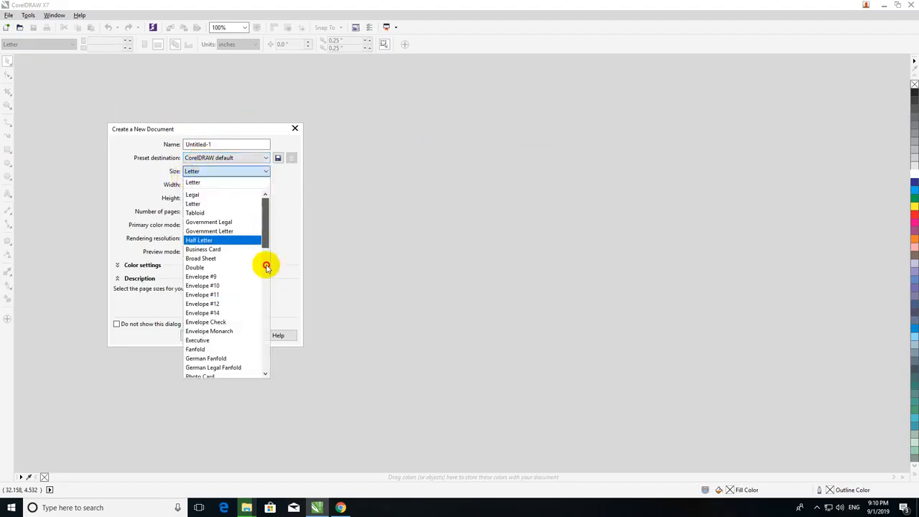
left_click_drag(267, 263, 262, 308)
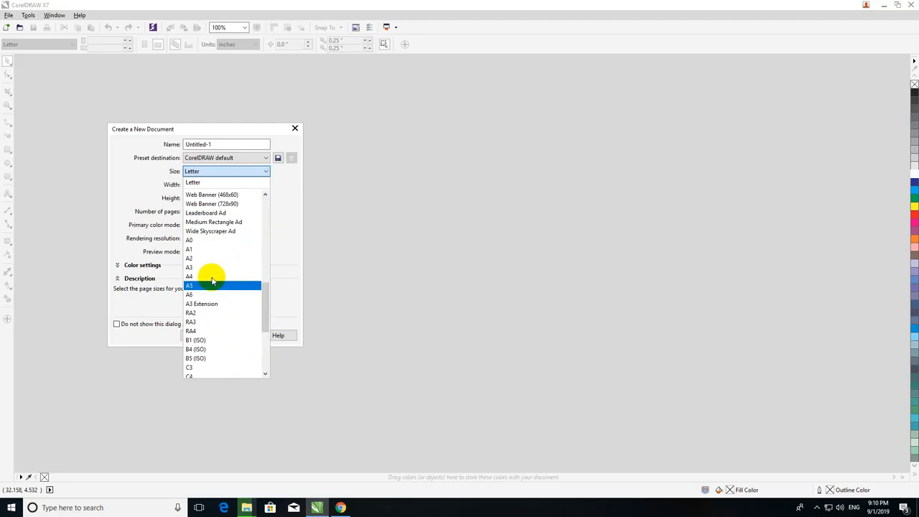
left_click(208, 279)
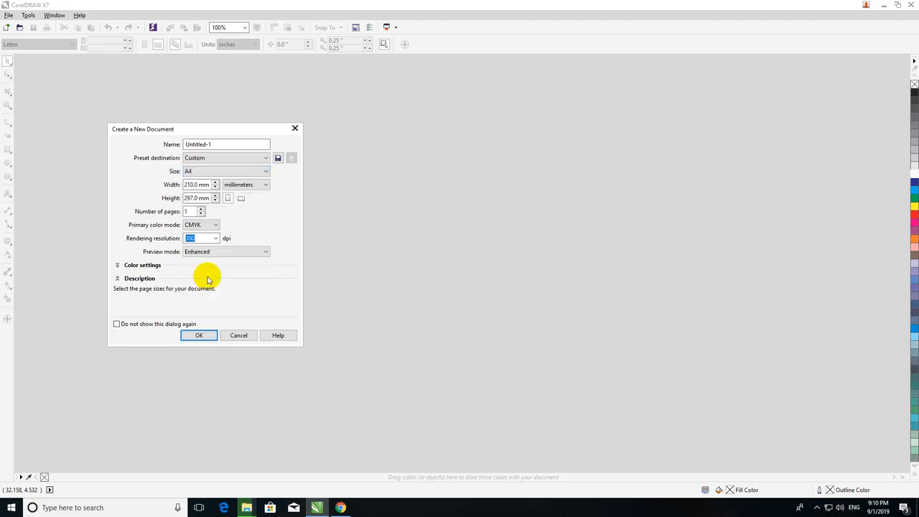
- Set the new document's units to centimeters and create the document
left_click(242, 185)
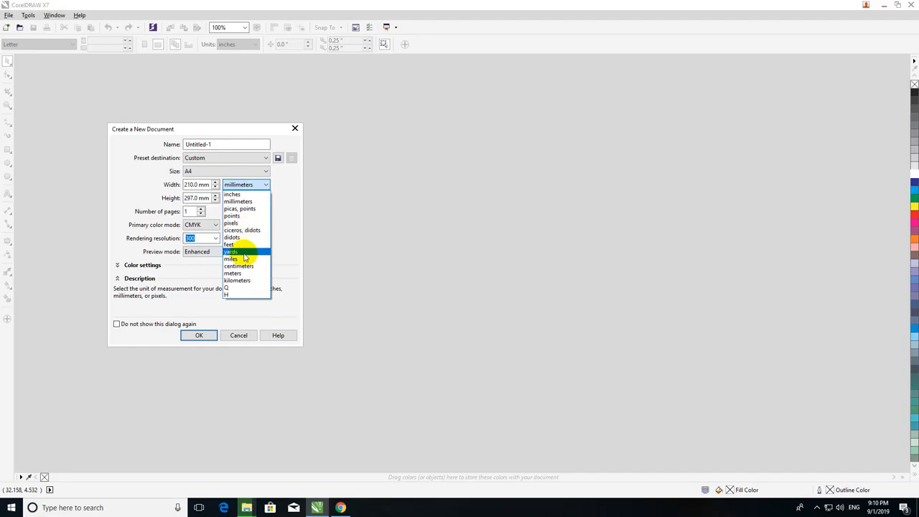
left_click(242, 267)
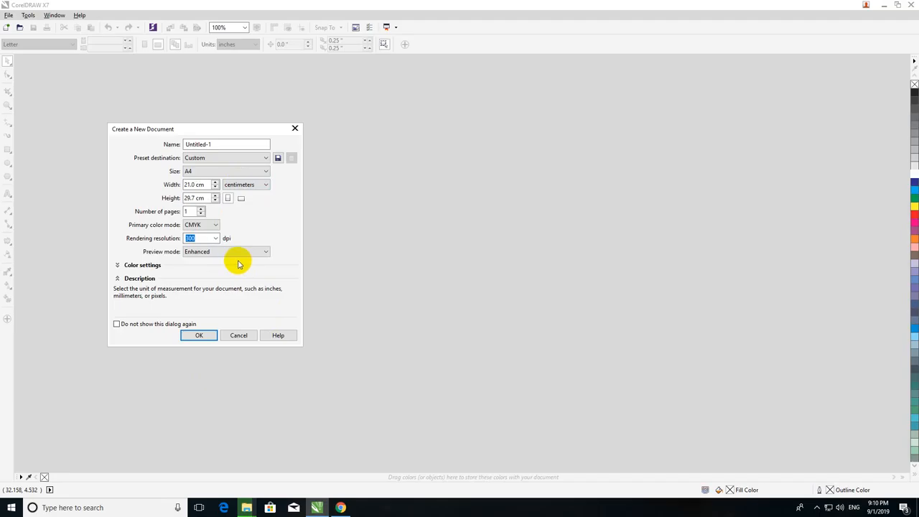
left_click(163, 326)
left_click(197, 335)
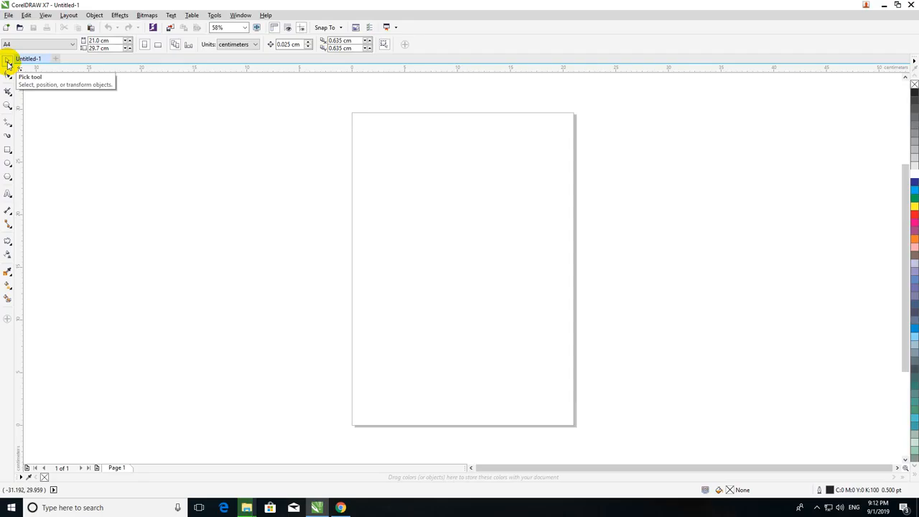
- Draw a rectangle about 10.7 × 15.1 cm outside the page and reposition it to about X -12.2 cm, Y 21.5 cm
left_click(7, 149)
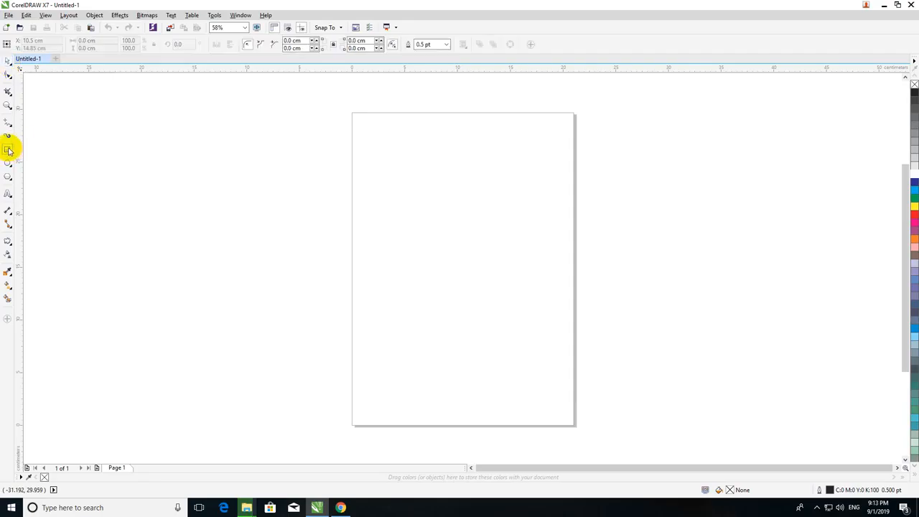
left_click_drag(141, 146, 183, 179)
left_click_drag(216, 219, 254, 303)
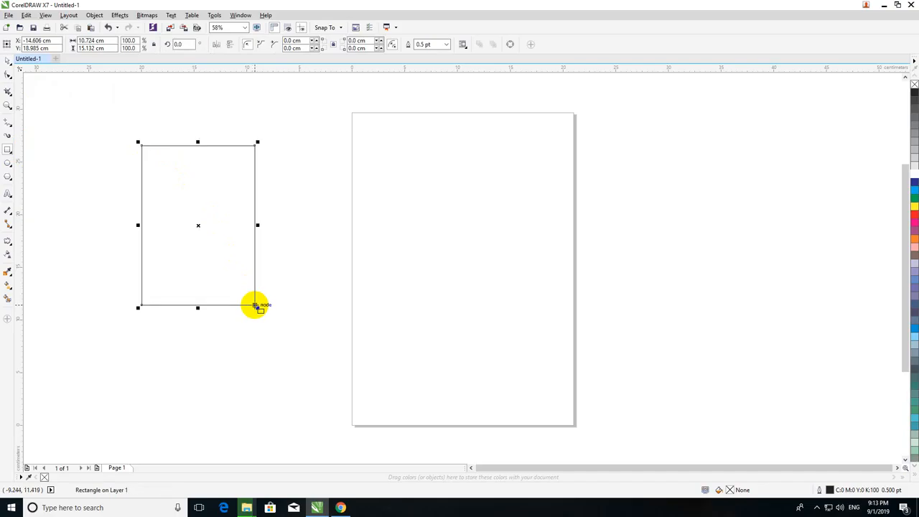
left_click(7, 62)
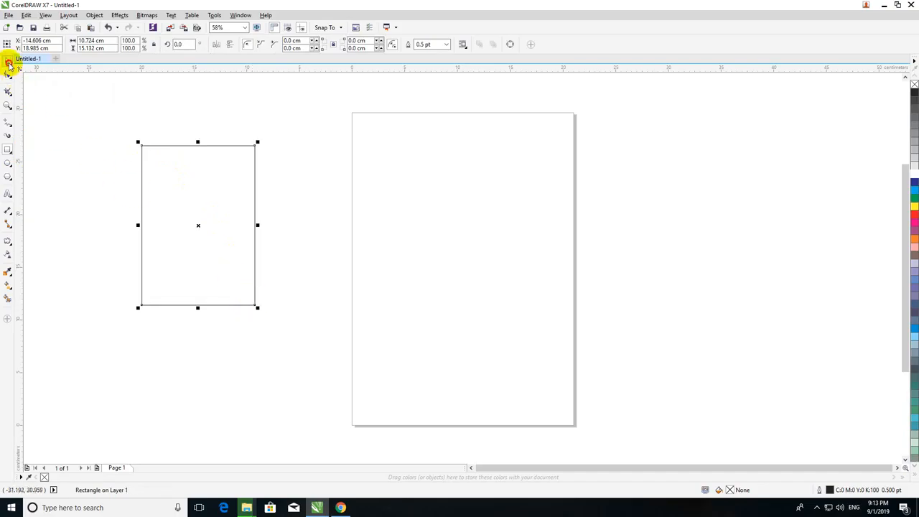
left_click_drag(206, 222, 328, 165)
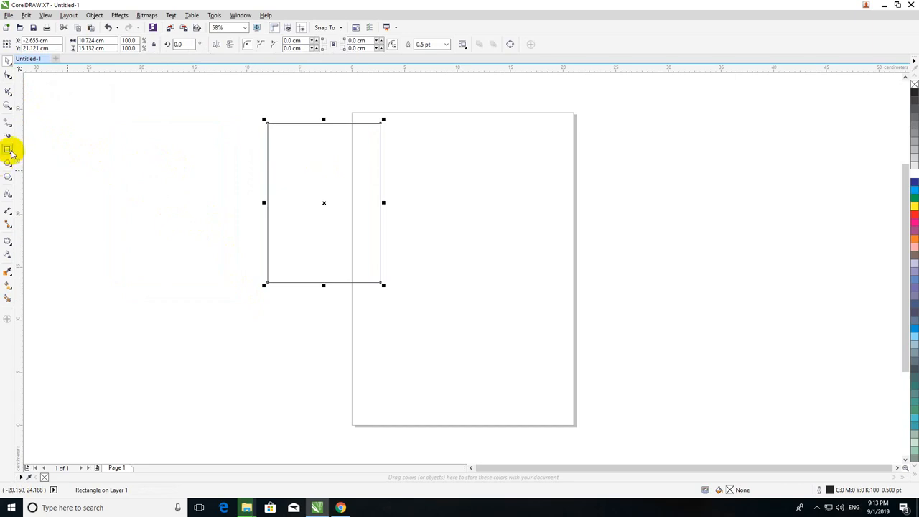
left_click_drag(334, 180, 233, 176)
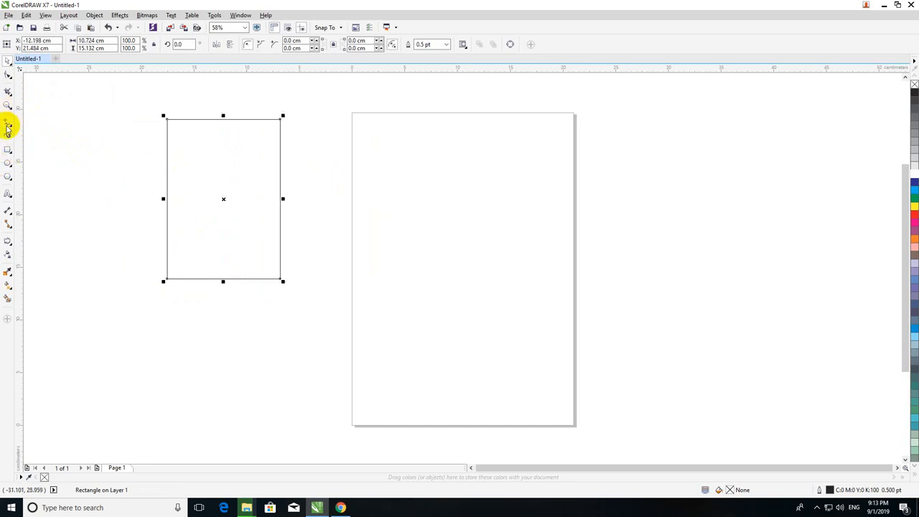
- Draw a second rectangle about 8 × 12.4 cm across the page's left edge, and shift both rectangles slightly to the left
left_click(7, 150)
mouse_move(321, 122)
left_mouse_down()
mouse_move(401, 203)
mouse_move(408, 255)
left_mouse_up()
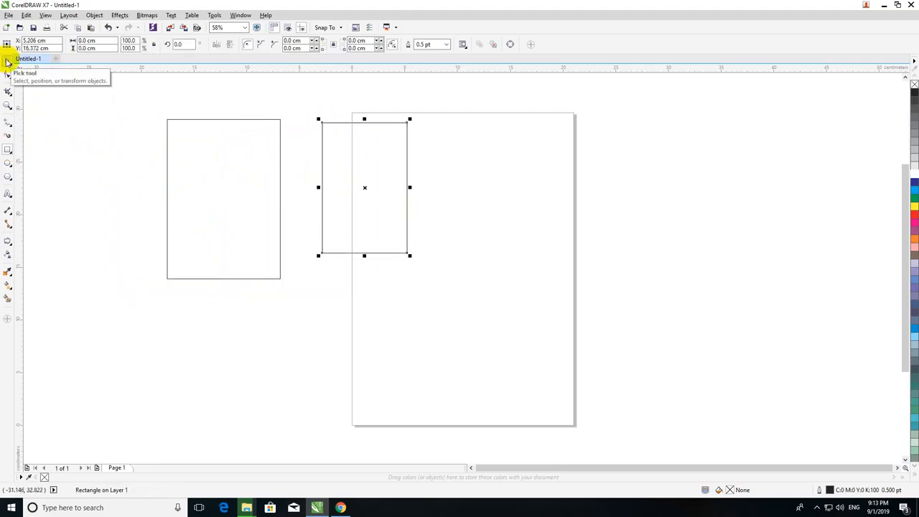
double_click(8, 63)
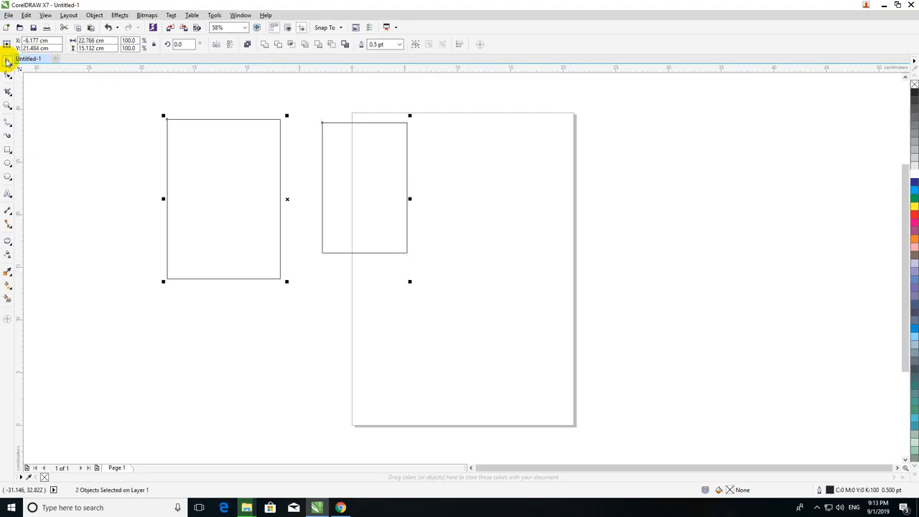
left_click(67, 104)
left_click_drag(244, 152, 200, 143)
left_click_drag(338, 152, 312, 149)
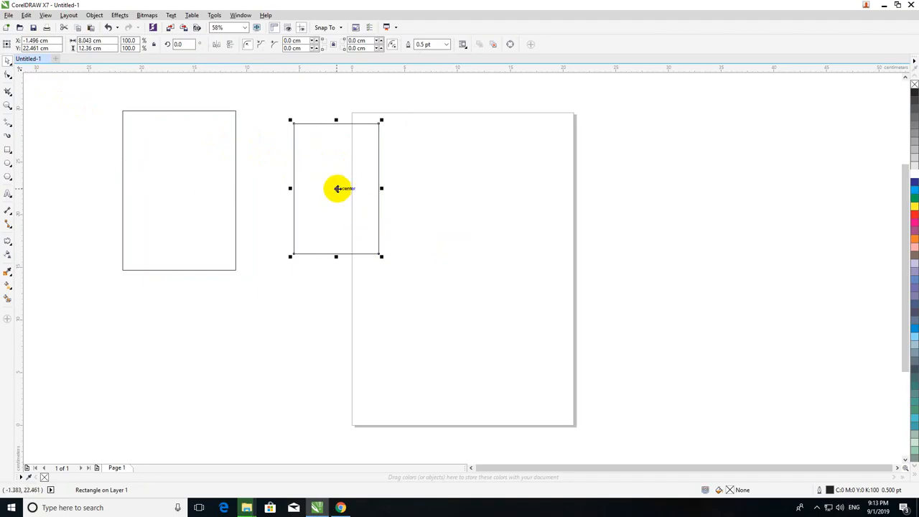
- Rotate the smaller rectangle to about 110° and move it down to about X -0.65 cm, Y 16.4 cm
left_click(337, 188)
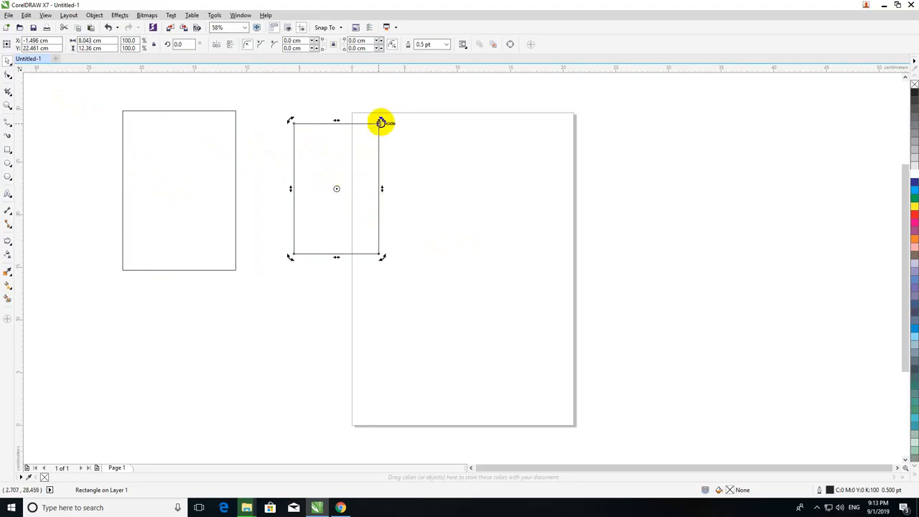
left_click_drag(380, 120, 265, 174)
left_click_drag(351, 160, 359, 223)
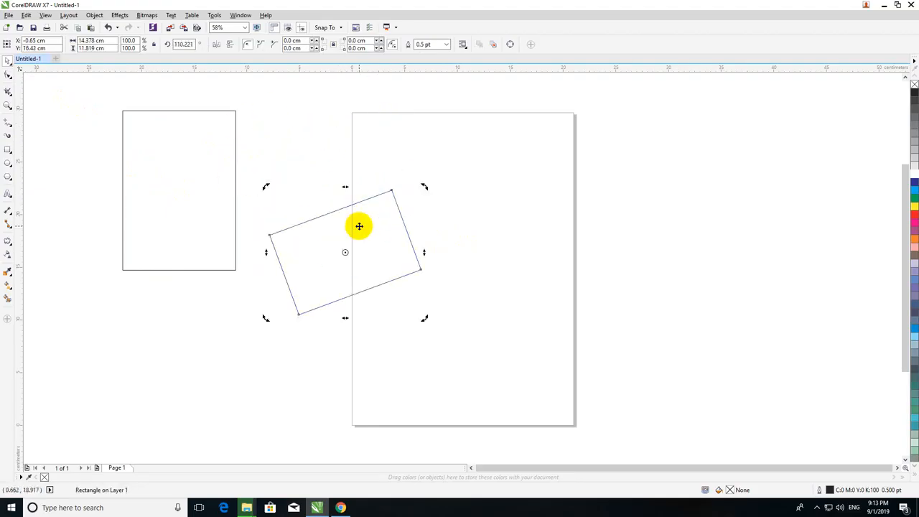
left_click(430, 150)
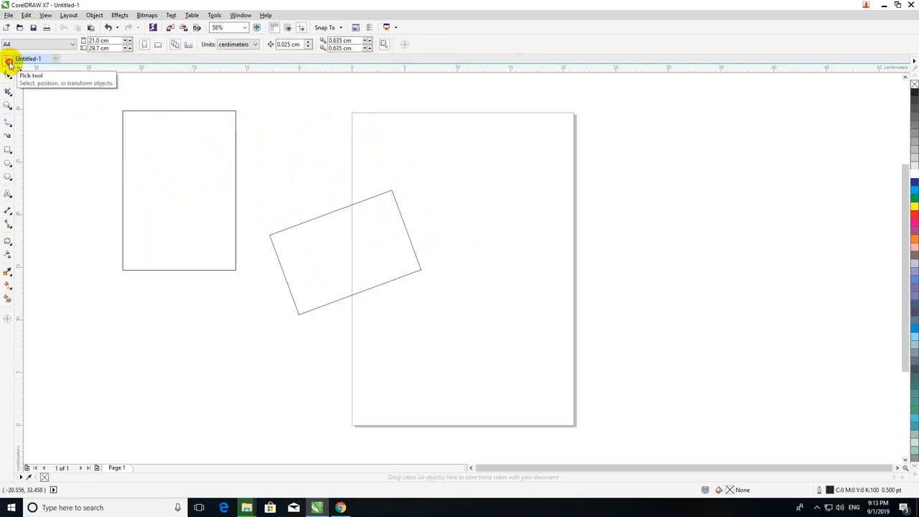
- Select all objects at once, clear the selection, and move the tilted rectangle to about X -1.0 cm, Y 18.3 cm
double_click(8, 64)
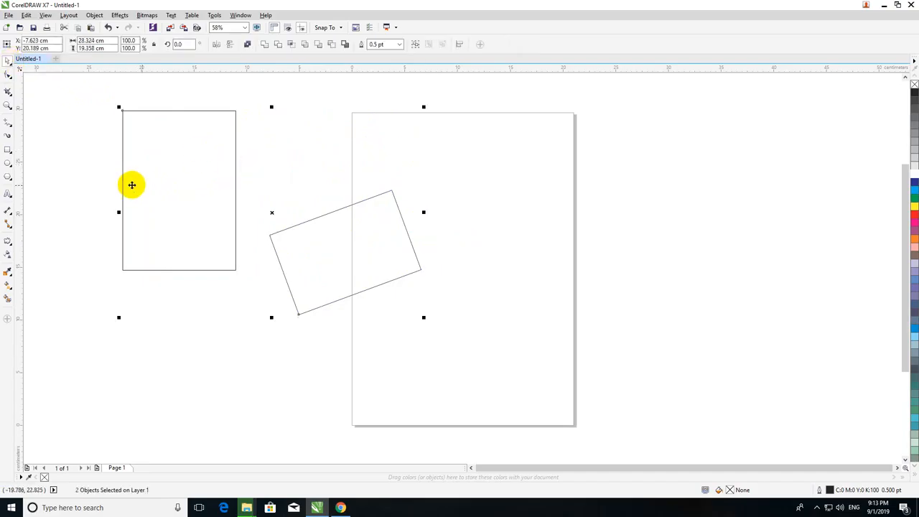
left_click(72, 187)
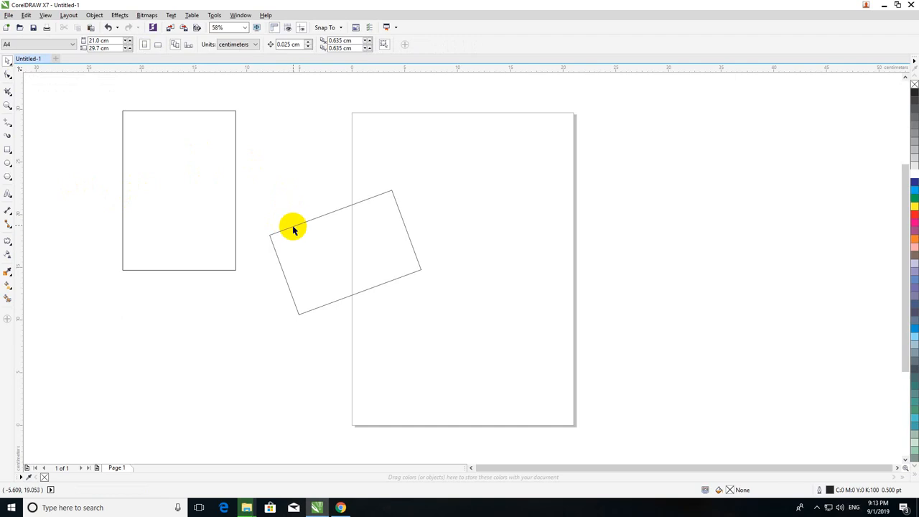
left_click_drag(297, 225, 294, 166)
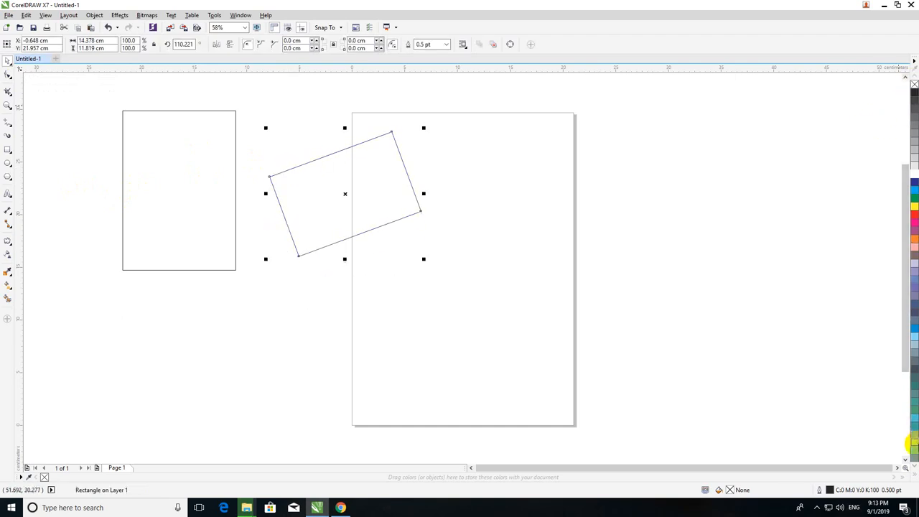
left_click(441, 166)
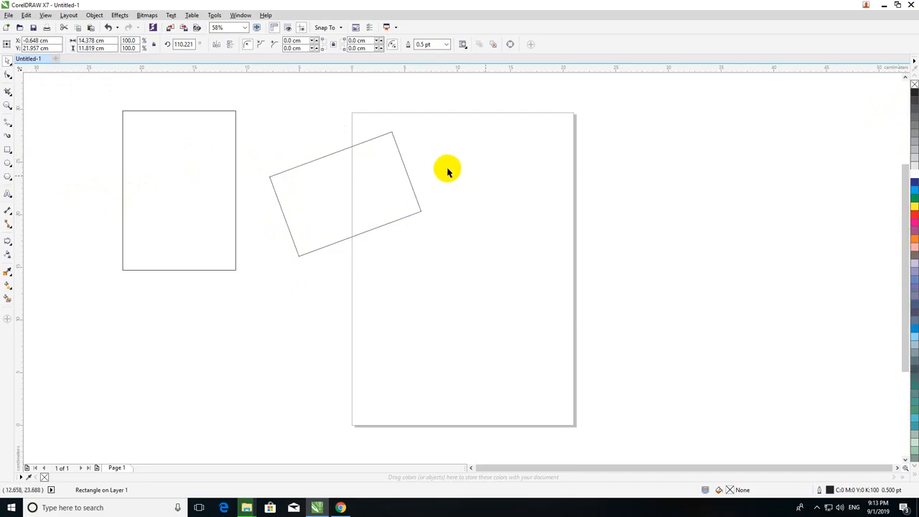
left_click_drag(357, 147, 353, 186)
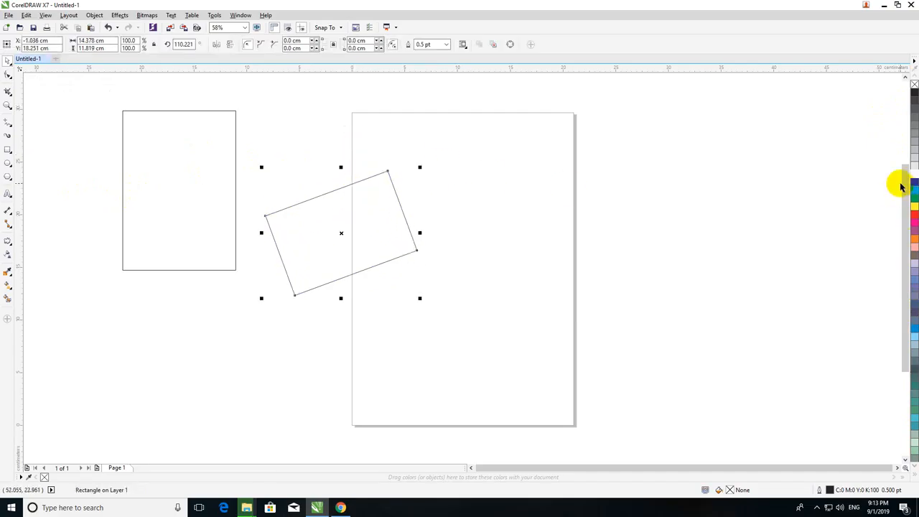
- Display the CMYK Palette alongside the default color palette
left_click(216, 16)
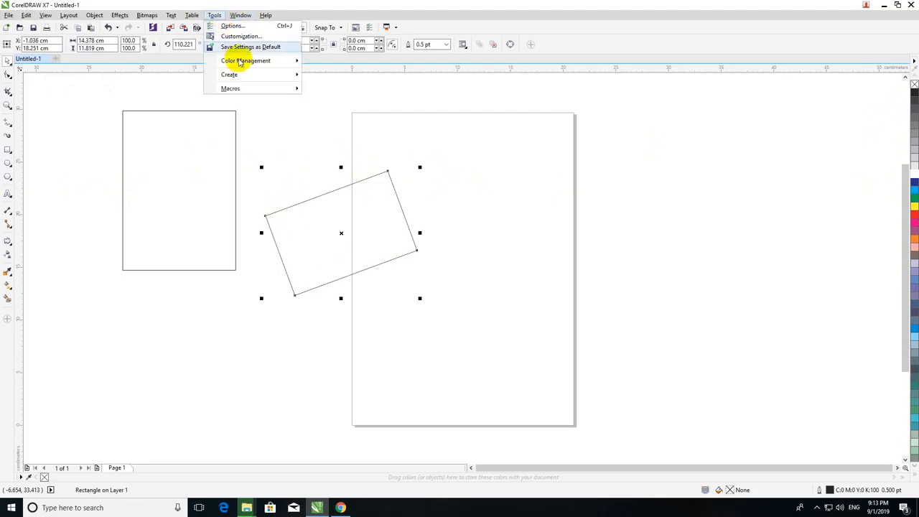
mouse_move(243, 63)
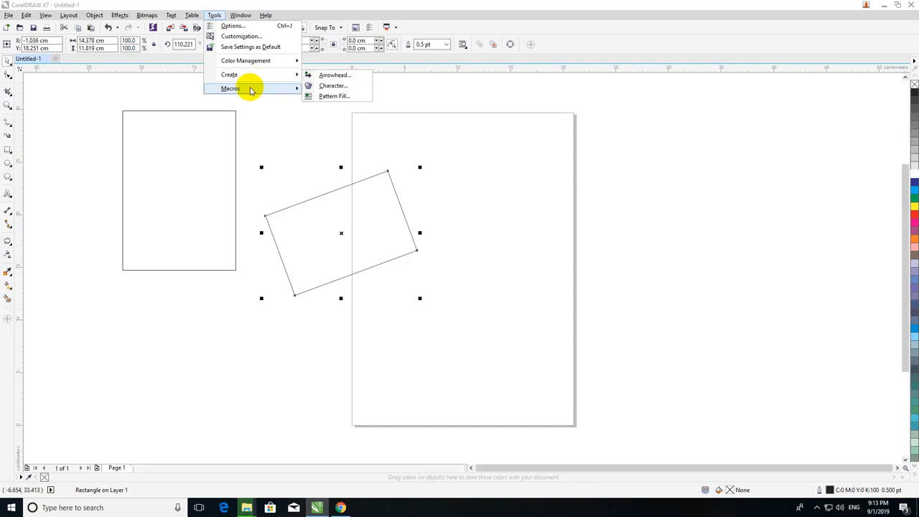
mouse_move(235, 18)
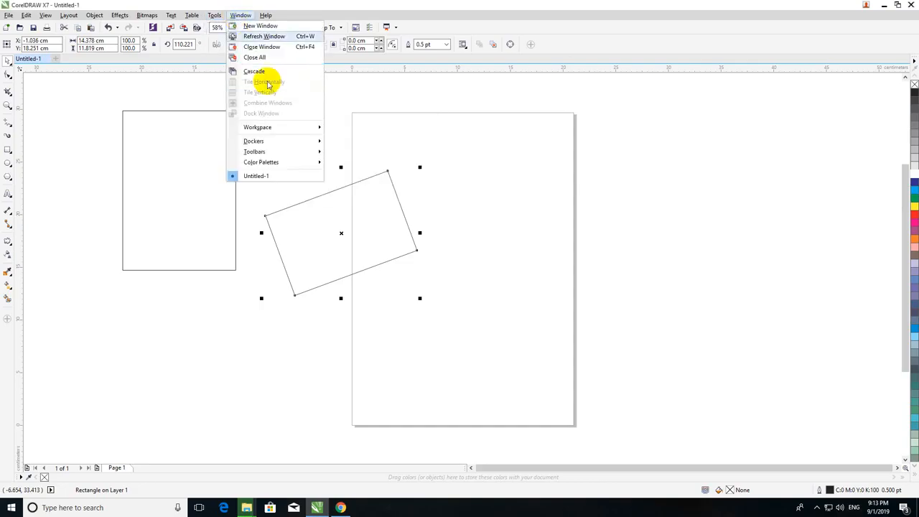
mouse_move(271, 161)
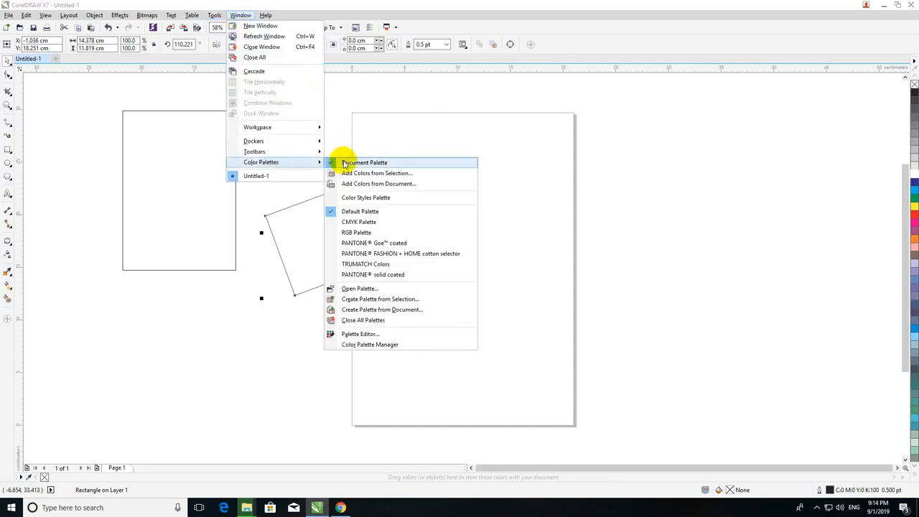
left_click(349, 211)
left_click(352, 193)
- Display the RGB Palette as an additional color palette
left_click(241, 16)
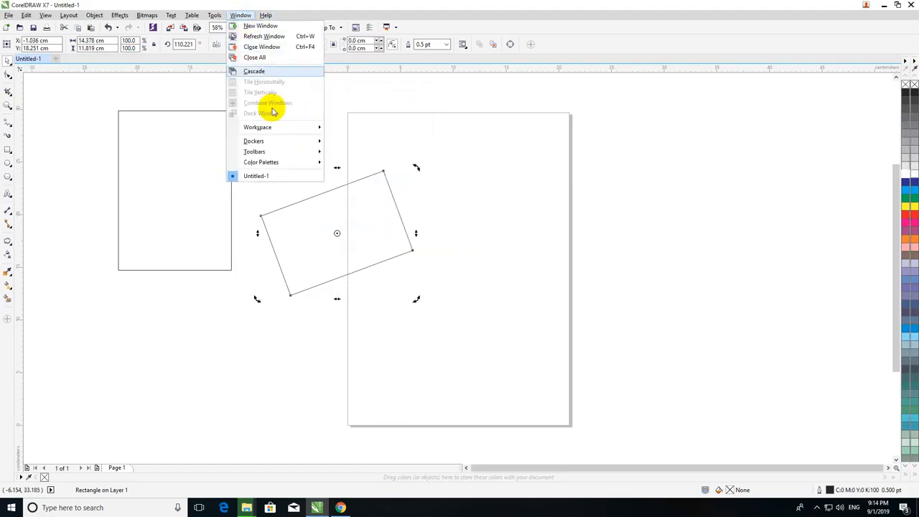
mouse_move(282, 144)
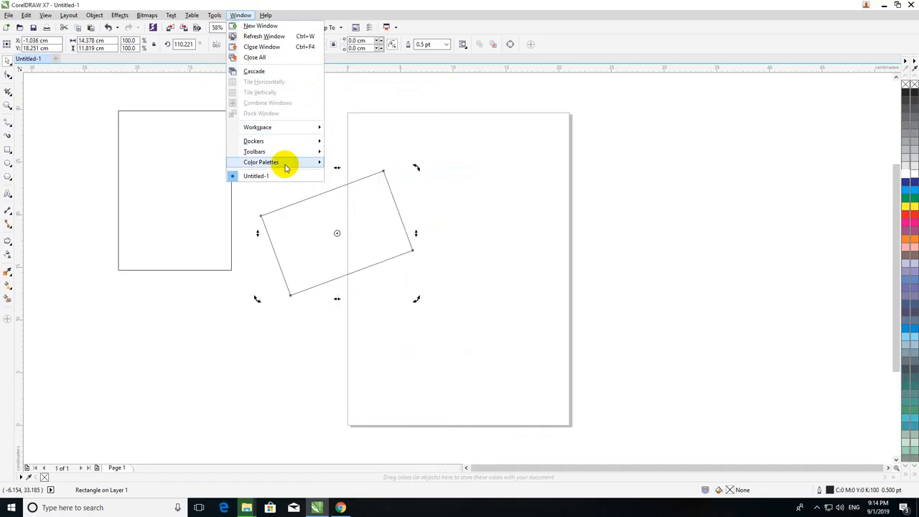
mouse_move(316, 162)
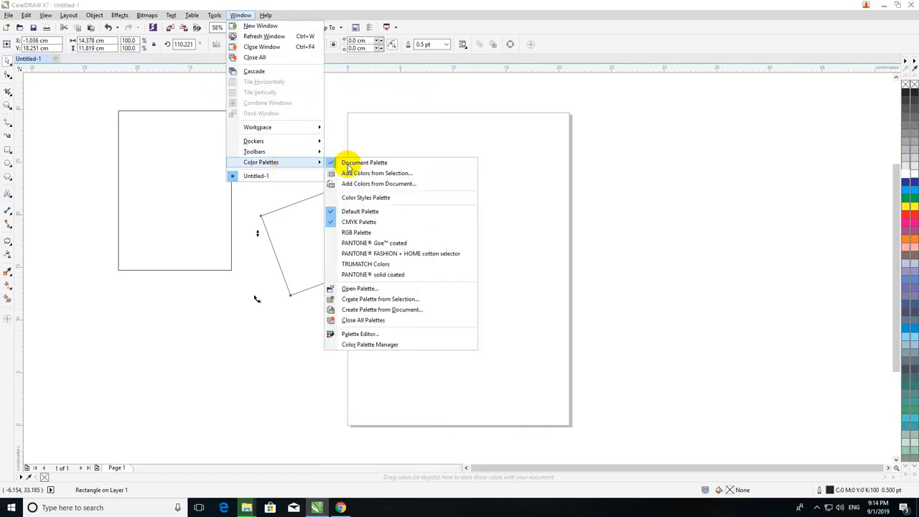
left_click(347, 232)
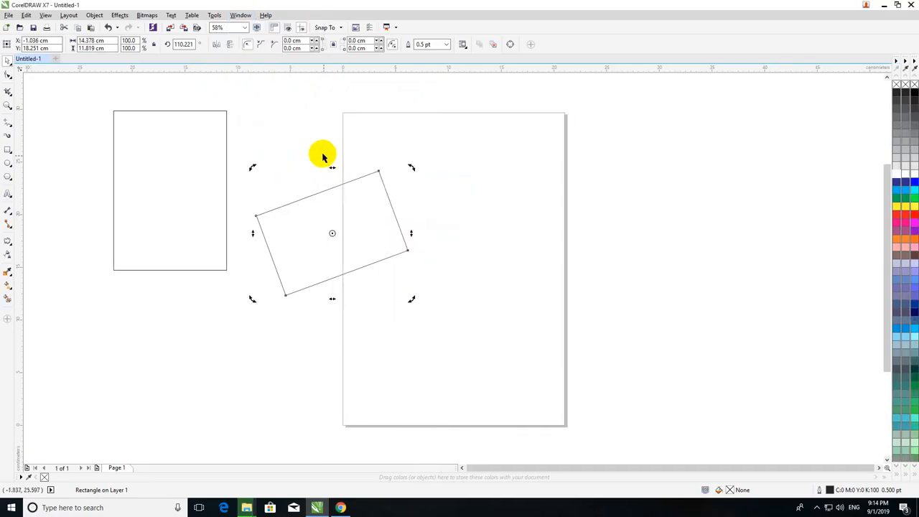
- Display the PANTONE Goe coated and PANTONE FASHION + HOME cotton selector color palettes
left_click(241, 16)
mouse_move(292, 162)
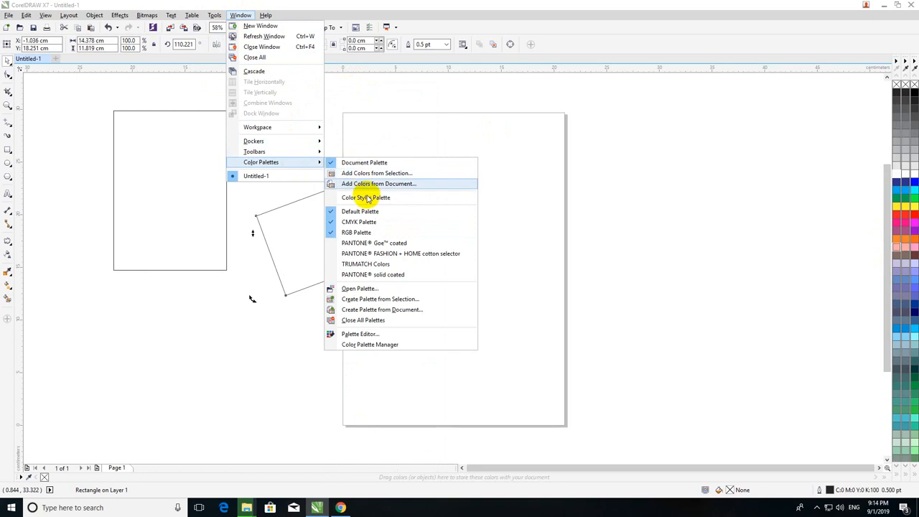
left_click(366, 244)
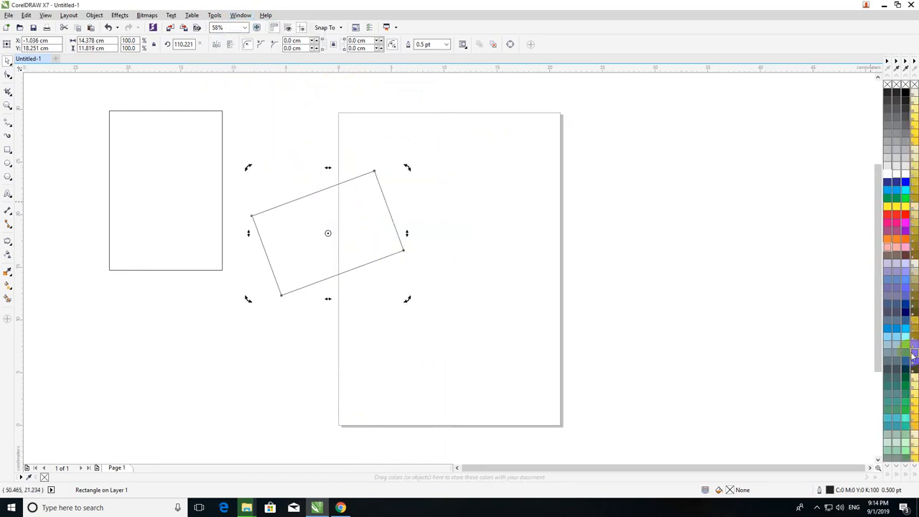
left_click(240, 15)
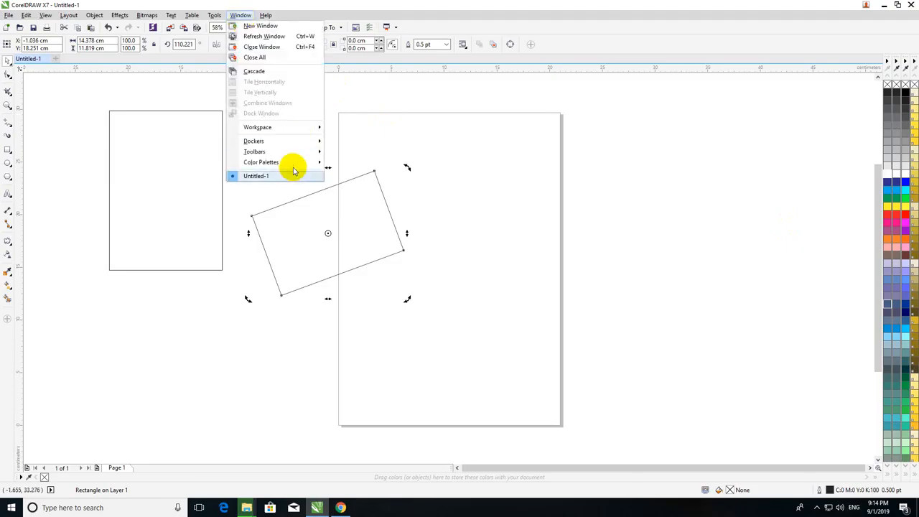
mouse_move(293, 165)
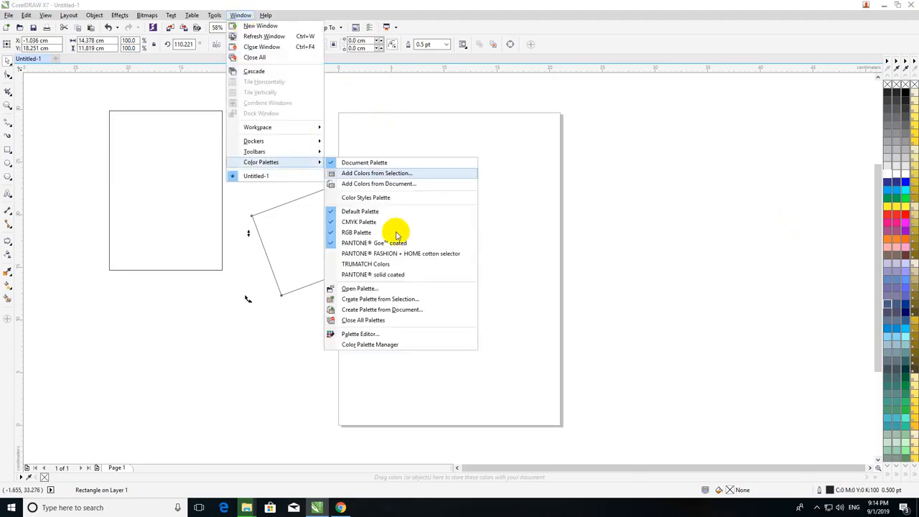
left_click(356, 263)
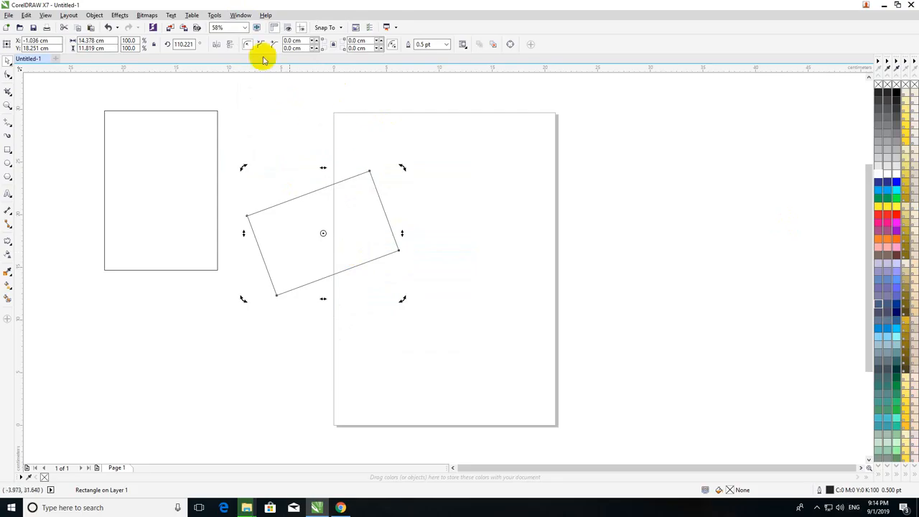
- Display the TRUMATCH Colors and PANTONE solid coated palettes alongside the others
left_click(239, 15)
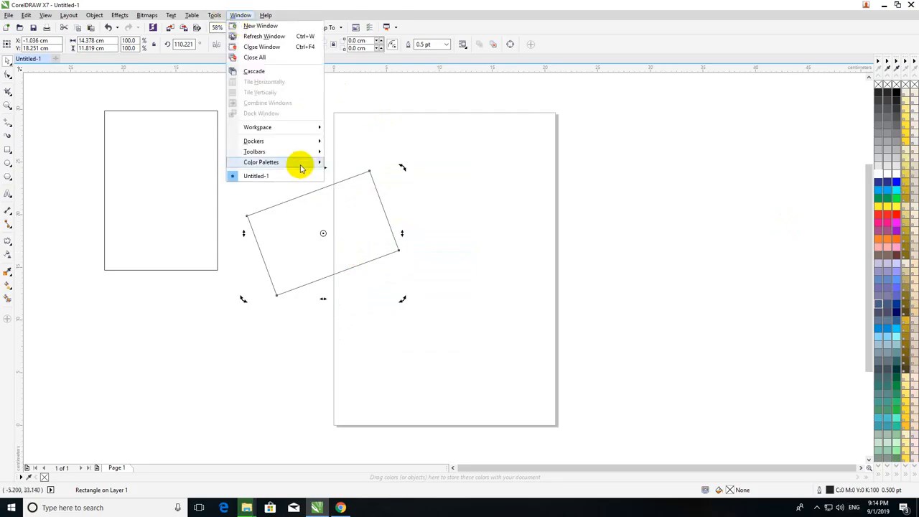
mouse_move(301, 167)
left_click(358, 263)
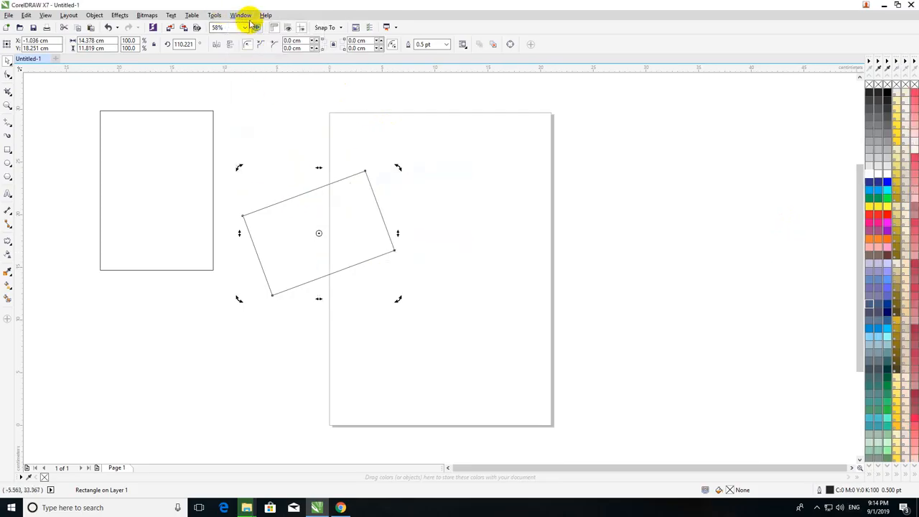
left_click(241, 15)
mouse_move(287, 161)
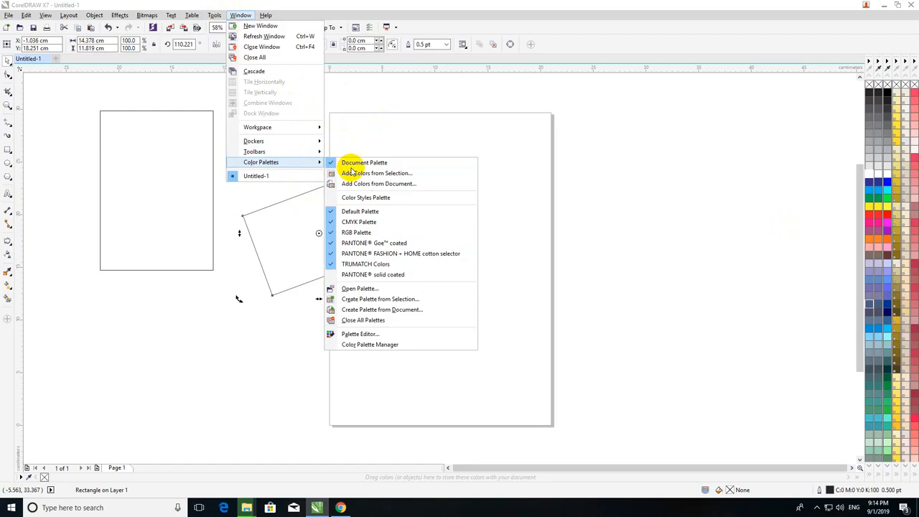
left_click(332, 275)
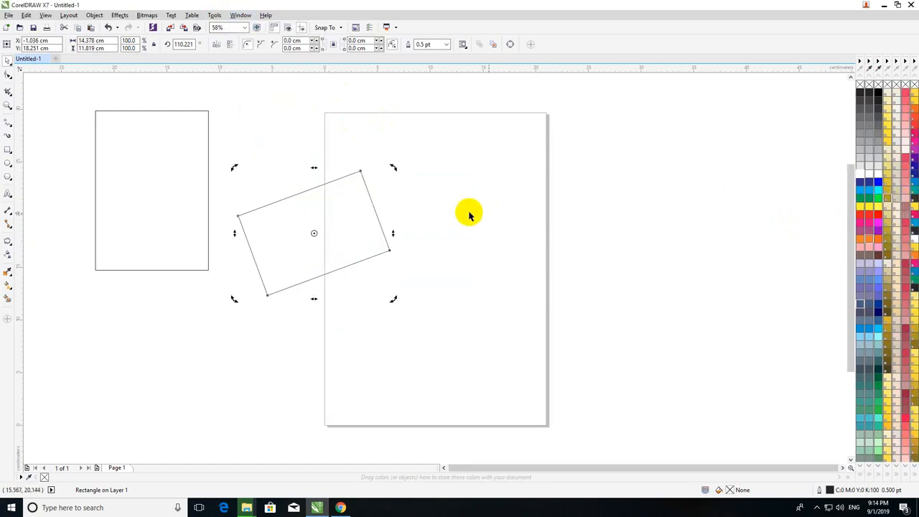
- Give the upright rectangle a yellow PANTONE 1-1-5 C fill and a 16 pt green outline
left_click(165, 124)
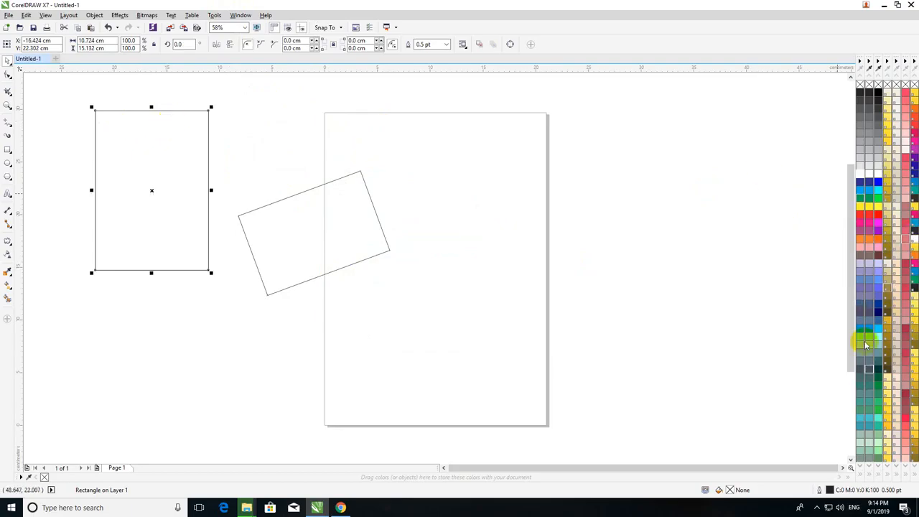
left_click(889, 128)
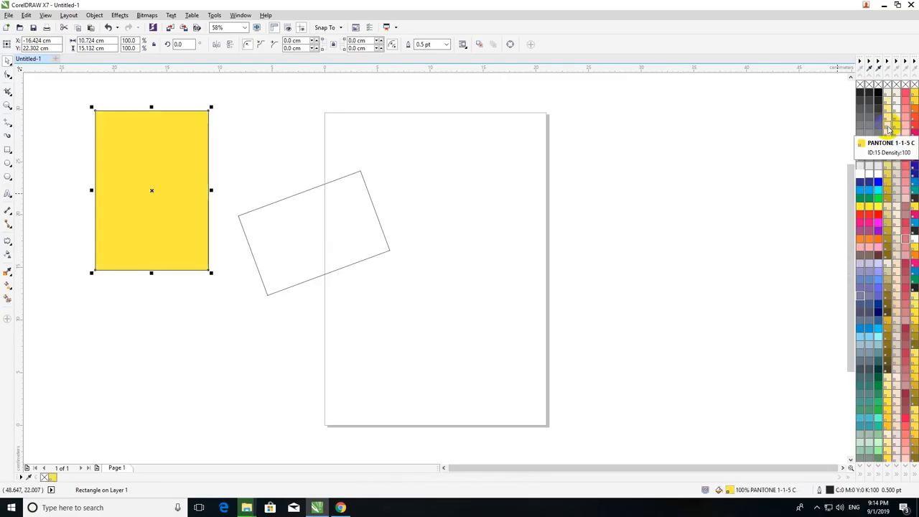
right_click(870, 201)
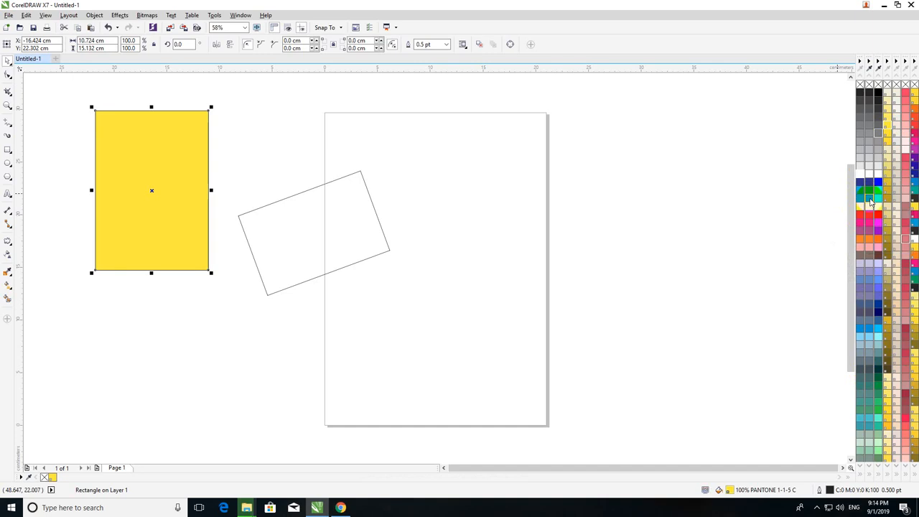
left_click(445, 45)
left_click(431, 144)
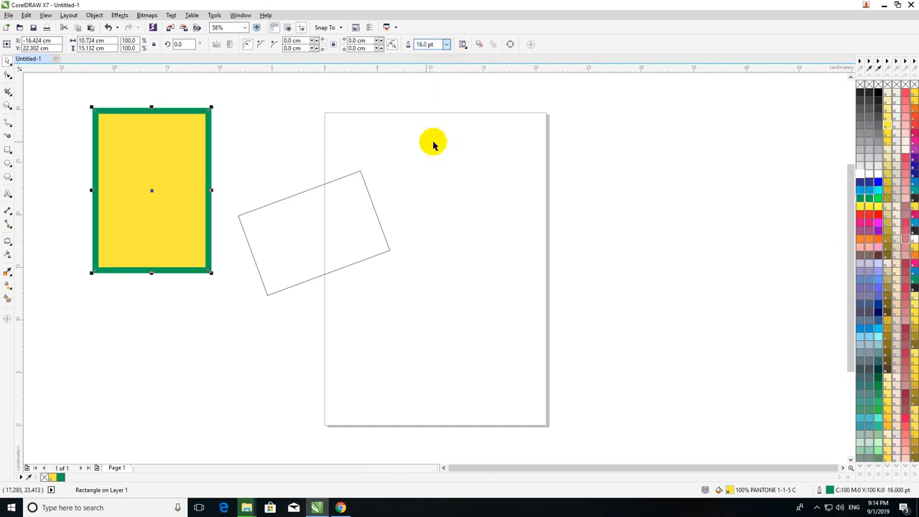
- Move the tilted rectangle onto the page at about X 11.7 cm, Y 18.2 cm and the yellow rectangle to about X -16.7 cm, Y 21.5 cm
left_click_drag(158, 158, 202, 159)
left_click_drag(279, 195, 413, 196)
left_click(200, 141)
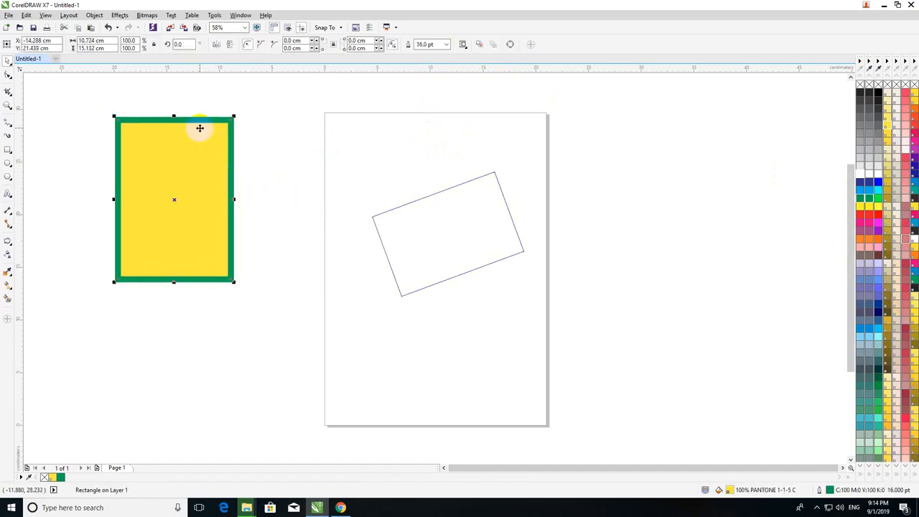
left_click(294, 136)
left_click_drag(194, 127, 168, 128)
left_click(152, 136)
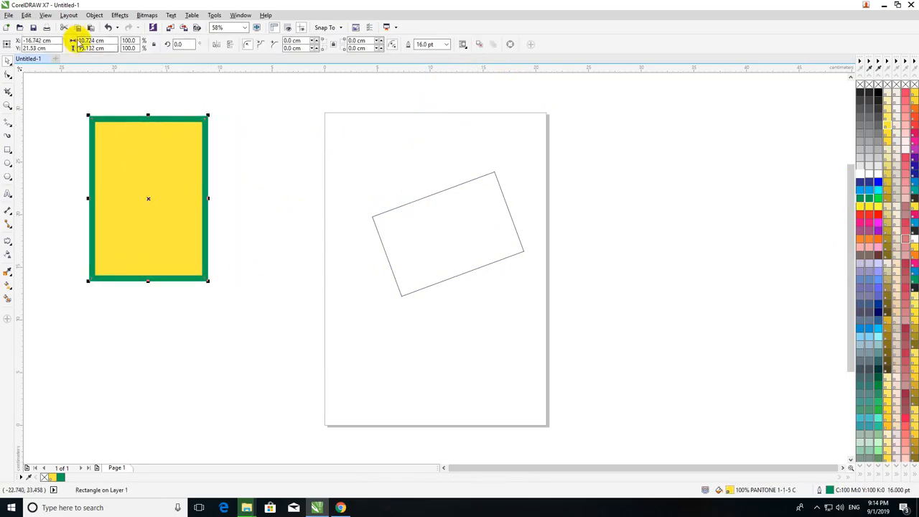
- Convert the yellow rectangle's outline to an object and move the separated green frame to about X -2.6 cm, Y 21.4 cm
left_click(70, 15)
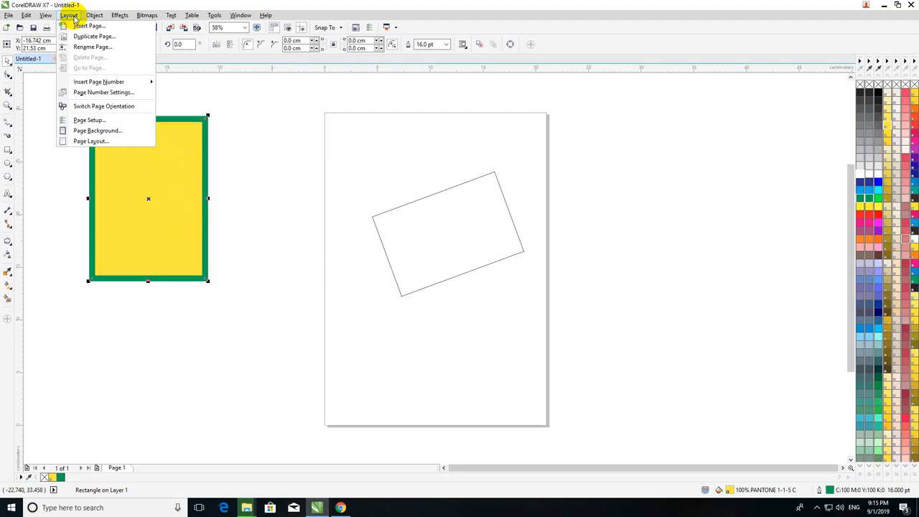
mouse_move(91, 18)
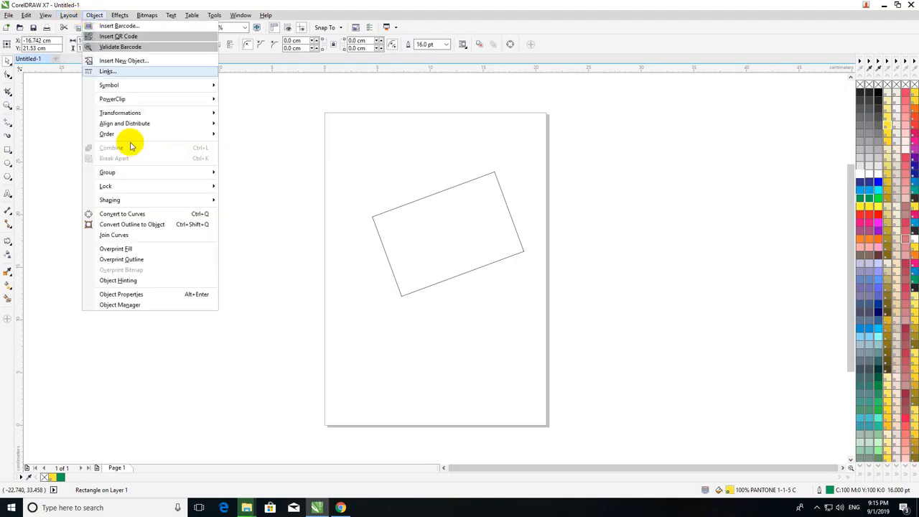
left_click(136, 225)
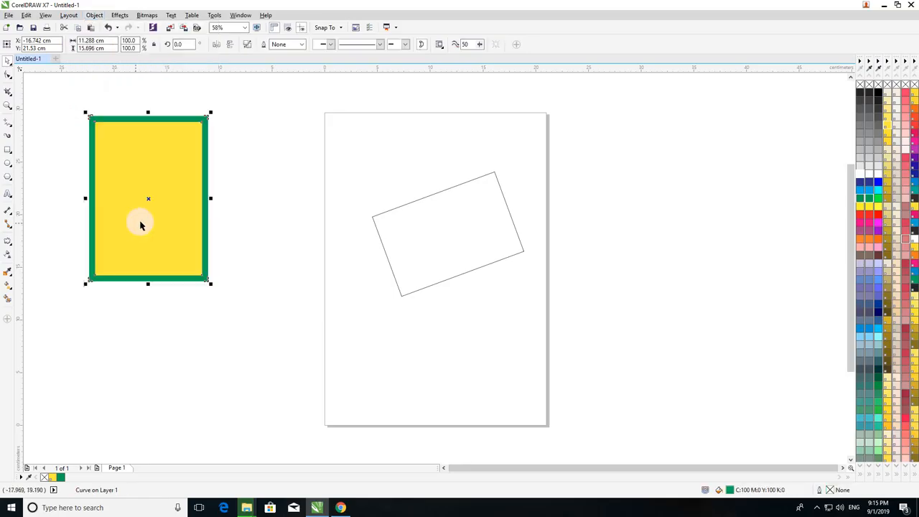
left_click(230, 143)
left_click_drag(208, 121, 356, 123)
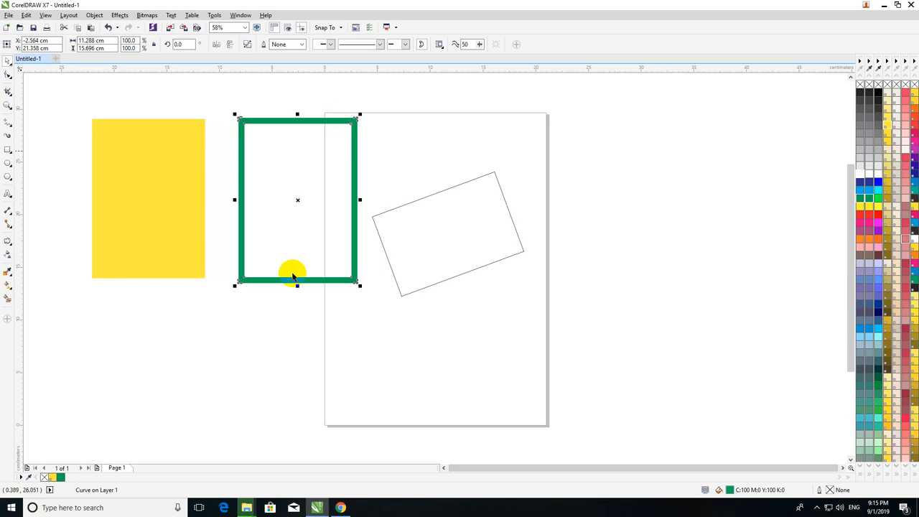
- Move the green frame to about X -1.3 cm, Y 20.8 cm and delete the tilted rectangle from the page
left_click(249, 368)
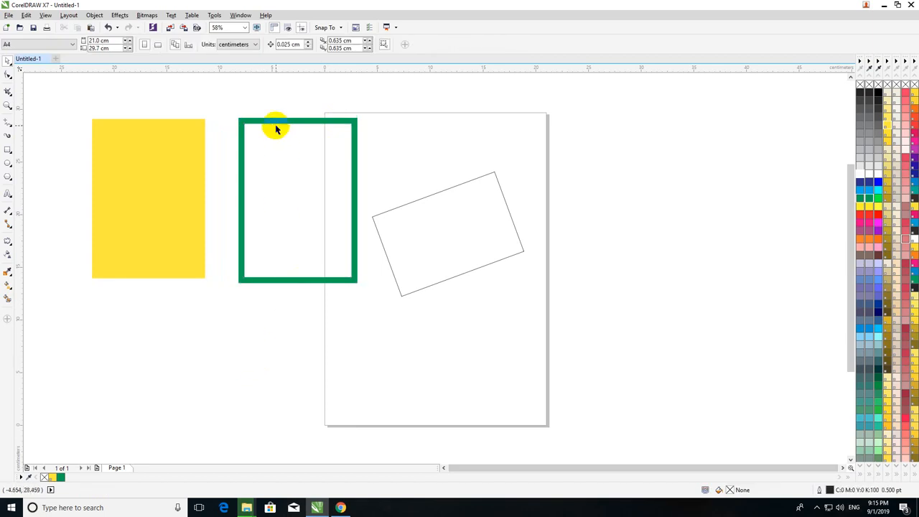
mouse_move(265, 121)
left_mouse_down()
mouse_move(211, 234)
mouse_move(277, 123)
left_mouse_up()
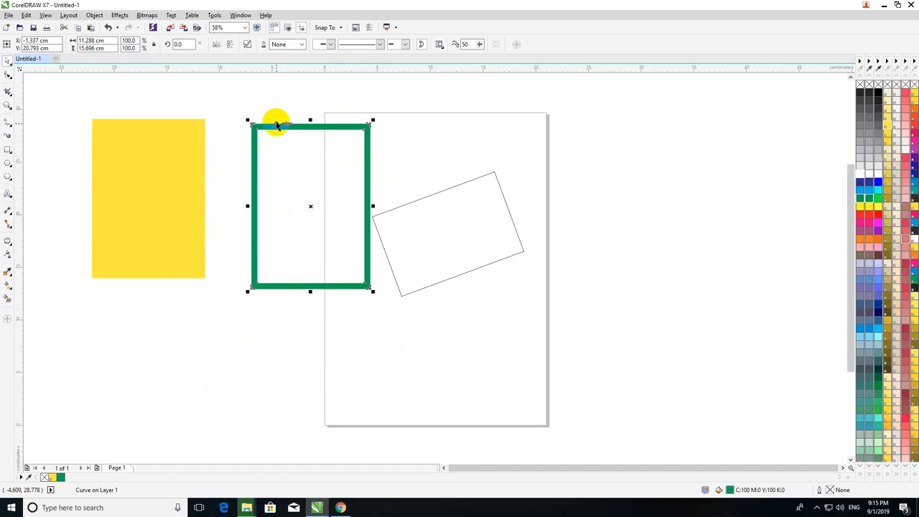
left_click(225, 144)
left_click(269, 128)
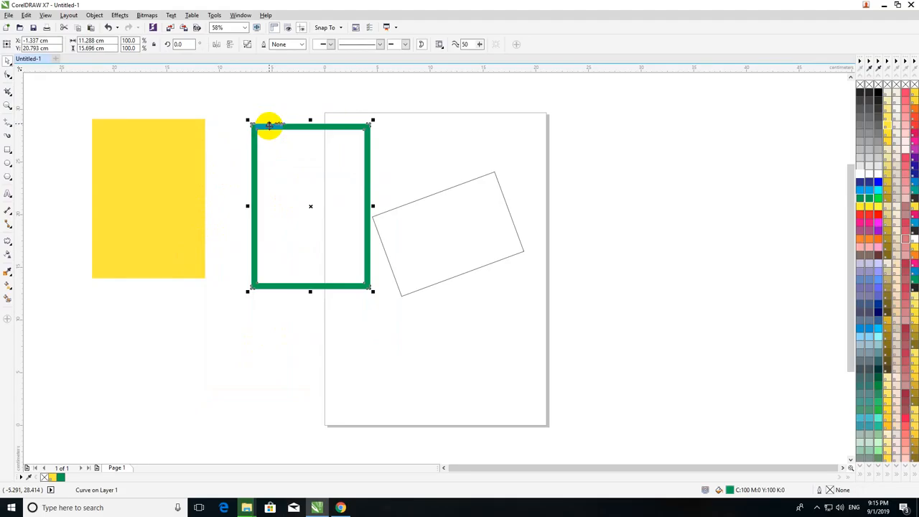
left_click(70, 199)
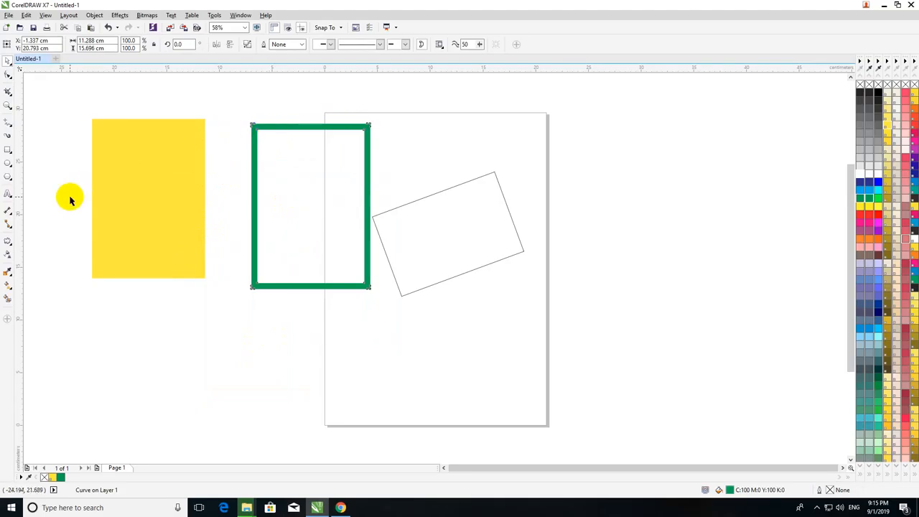
left_click(386, 235)
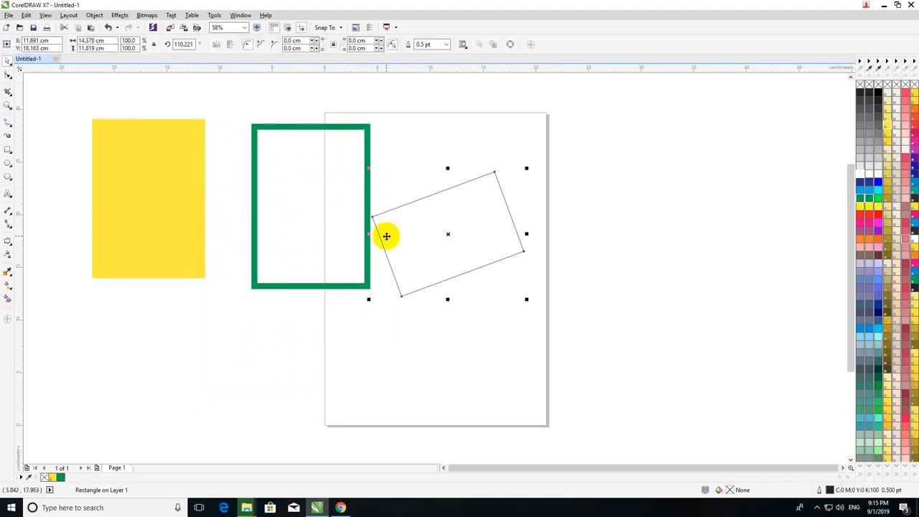
key("Delete")
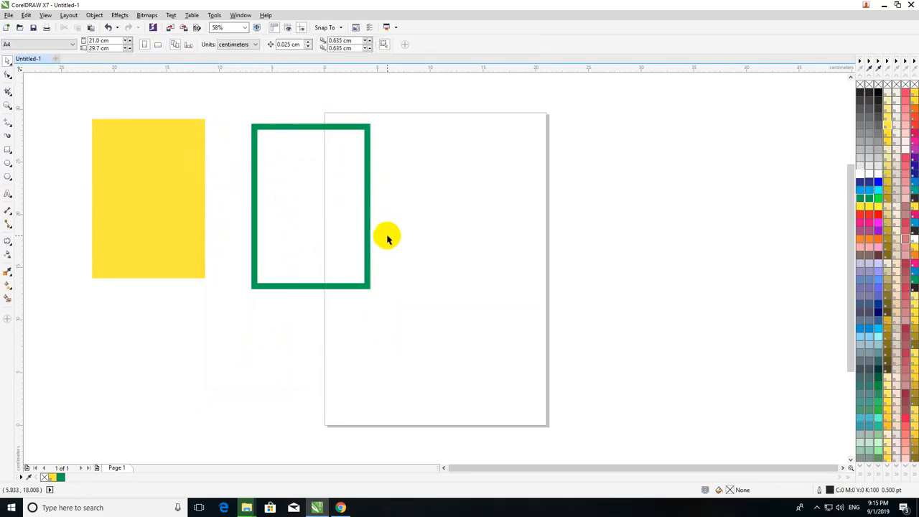
- Review the Shape tool and its related editing tools, and return to the Pick tool
left_click(7, 78)
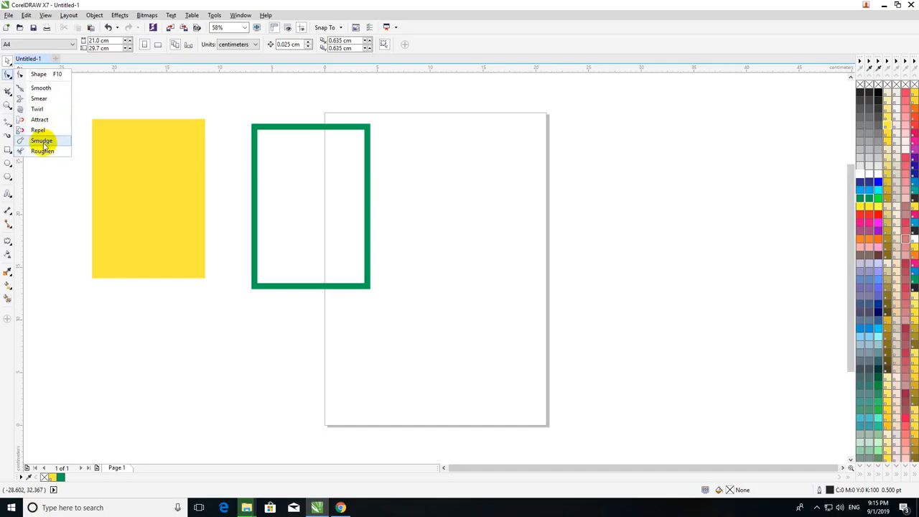
left_click(36, 76)
left_click(9, 77)
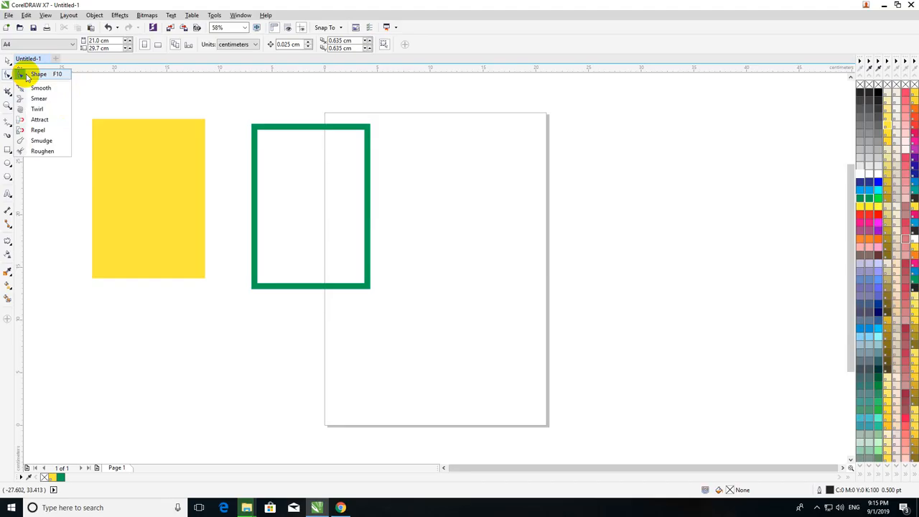
left_click(10, 62)
left_click(10, 61)
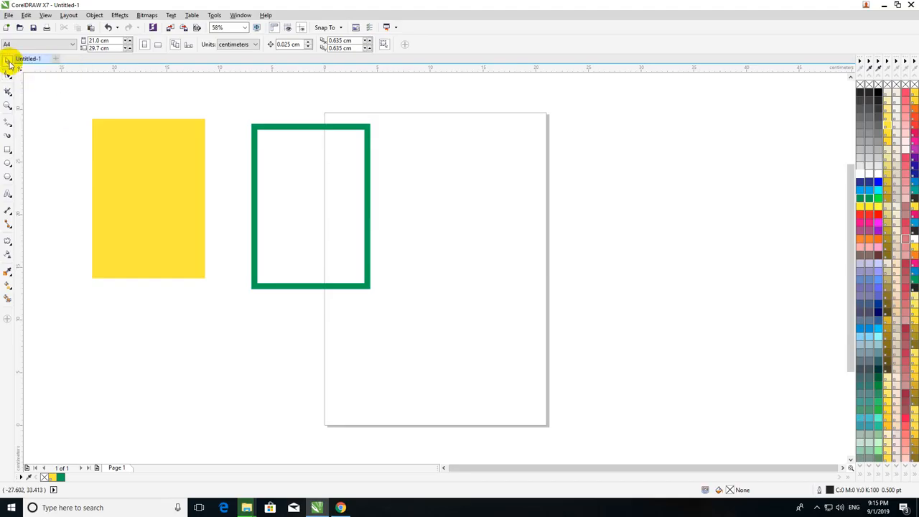
- Shift the yellow rectangle with the Pick tool, and delete both it and the green frame
left_click(206, 188)
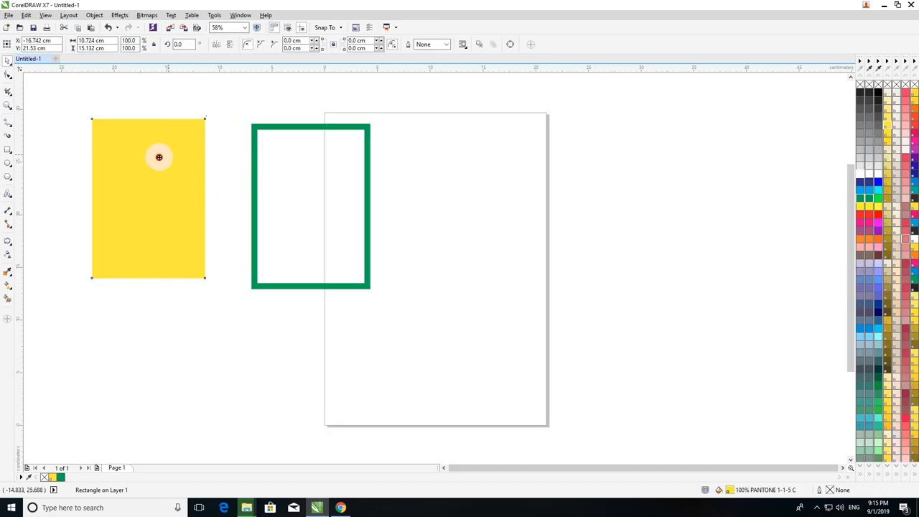
left_click_drag(159, 157, 149, 157)
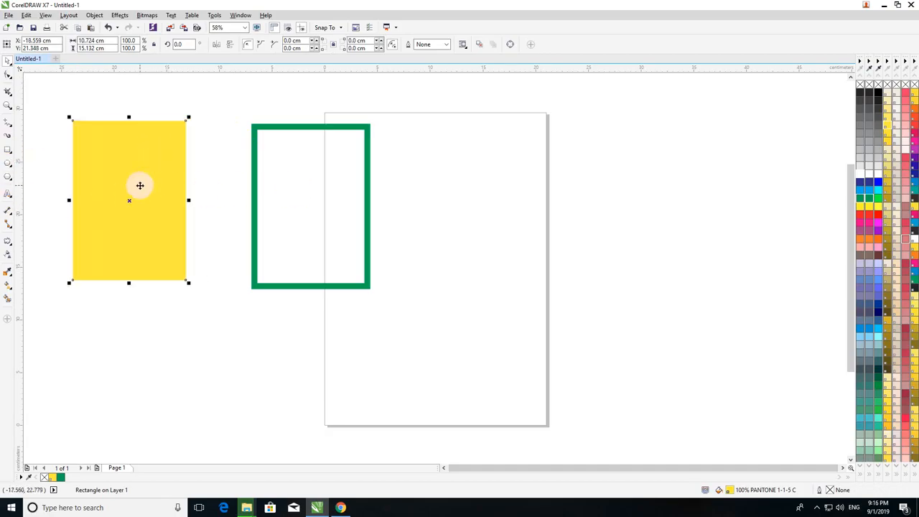
left_click_drag(139, 187, 190, 187)
key("Delete")
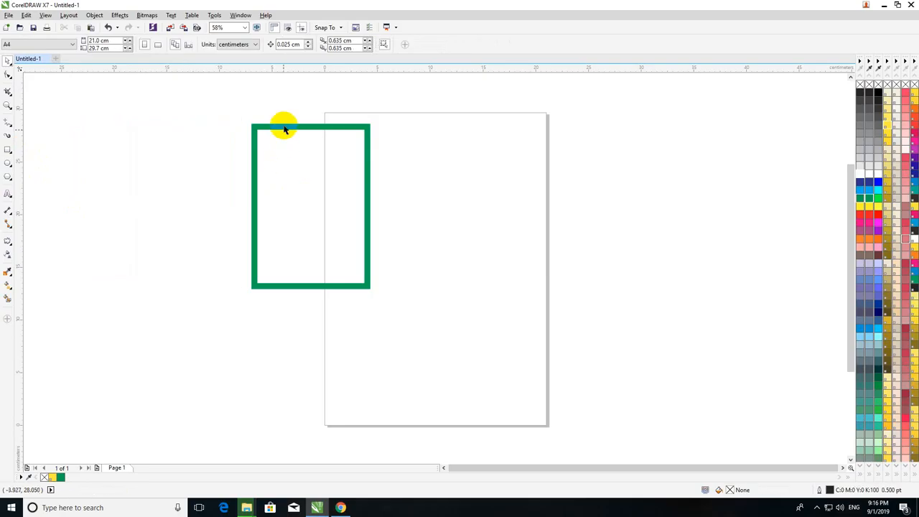
left_click(283, 127)
key("Delete")
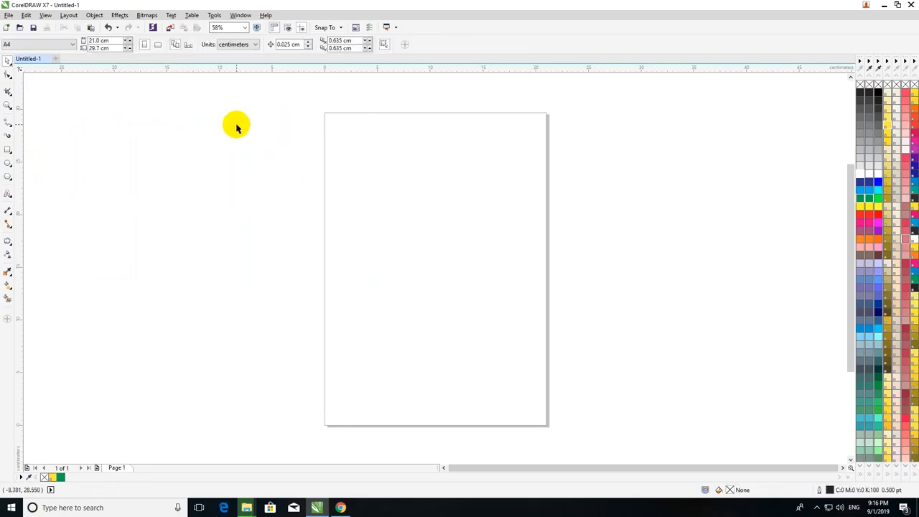
- Draw a five-sided polygon about 13.7 cm wide and 15.6 cm high beside the page, to its left
left_click(9, 175)
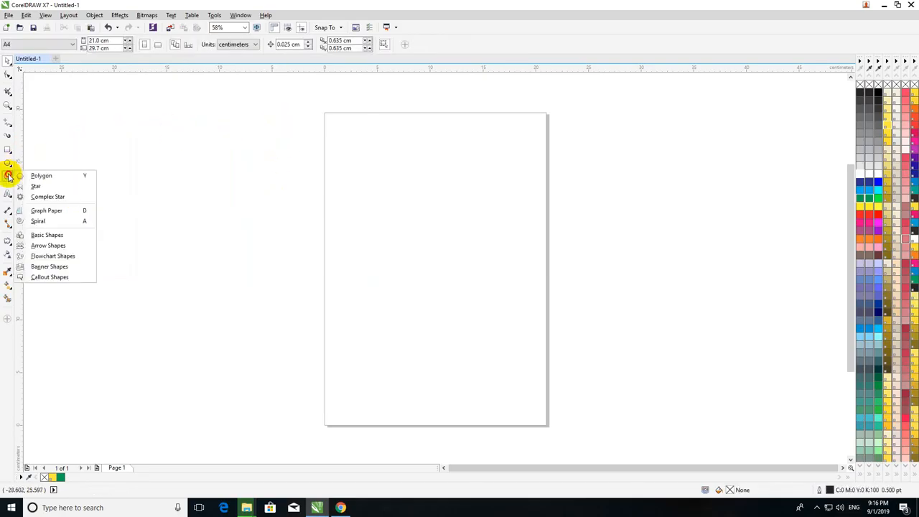
left_click(40, 177)
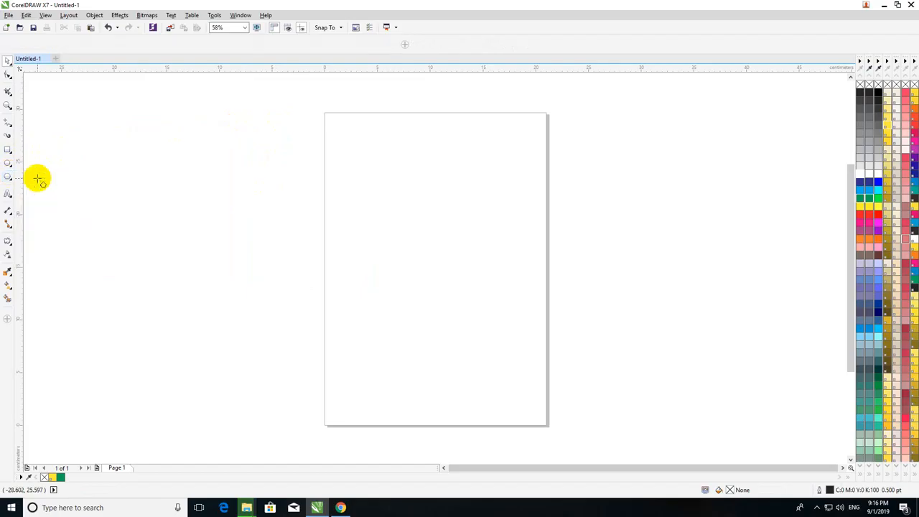
left_click_drag(127, 137, 277, 313)
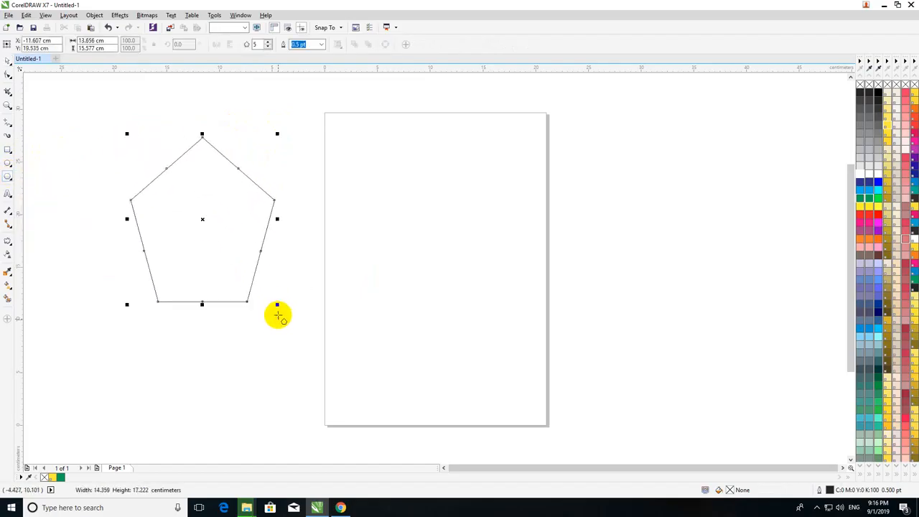
- Reduce the polygon to 3 sides and stretch the triangle downward to about 19.2 cm tall
left_click(268, 47)
left_click(268, 47)
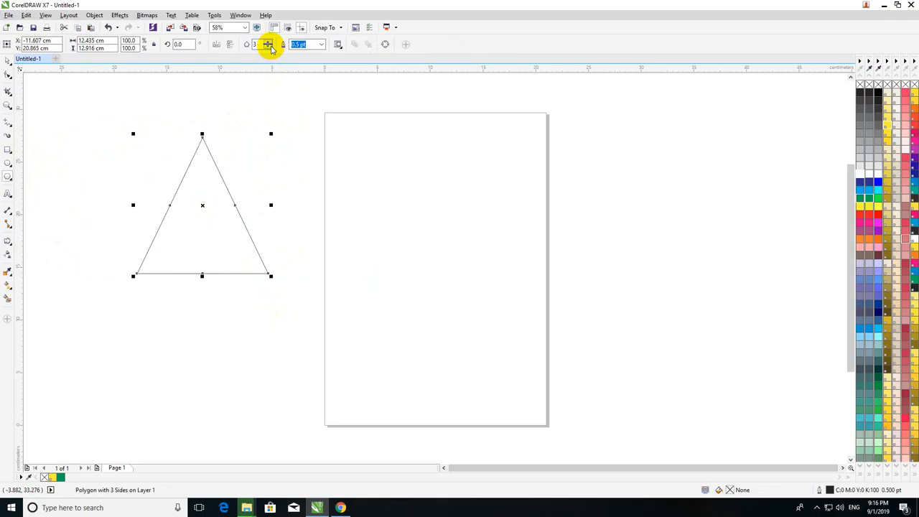
left_click(9, 63)
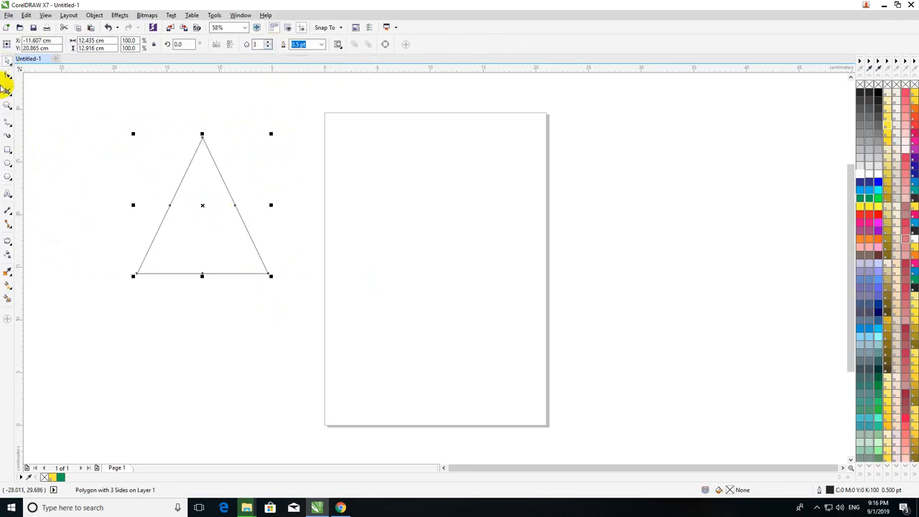
left_click_drag(203, 278, 203, 342)
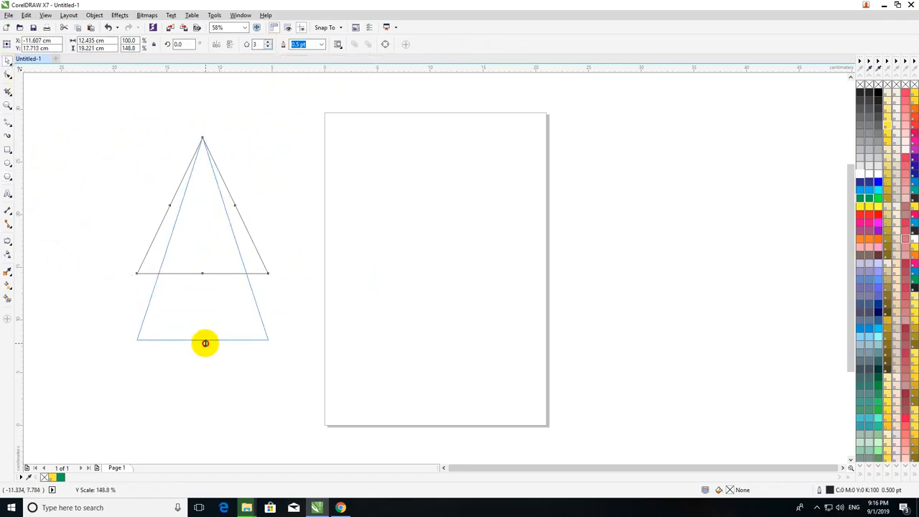
- Convert the triangle to curves and fill it with the pale pink TRUMATCH 1-F
left_click(7, 76)
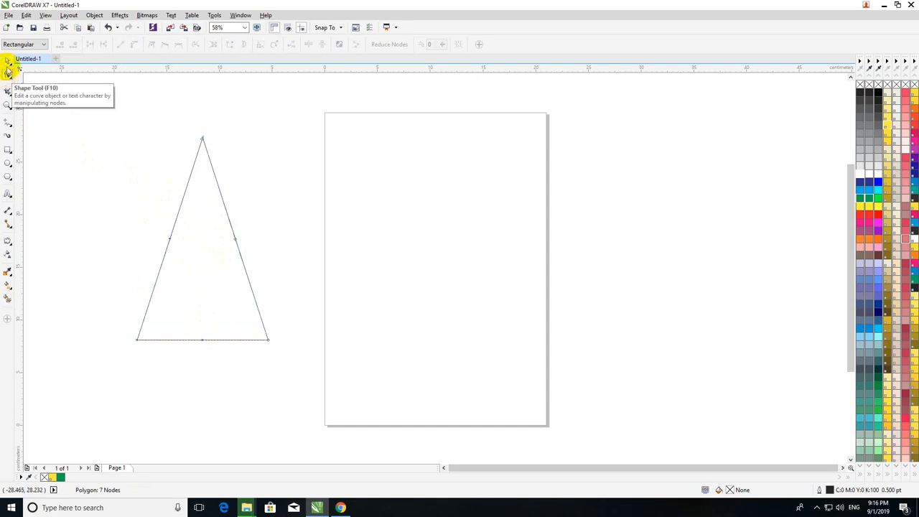
left_click(8, 61)
right_click(229, 242)
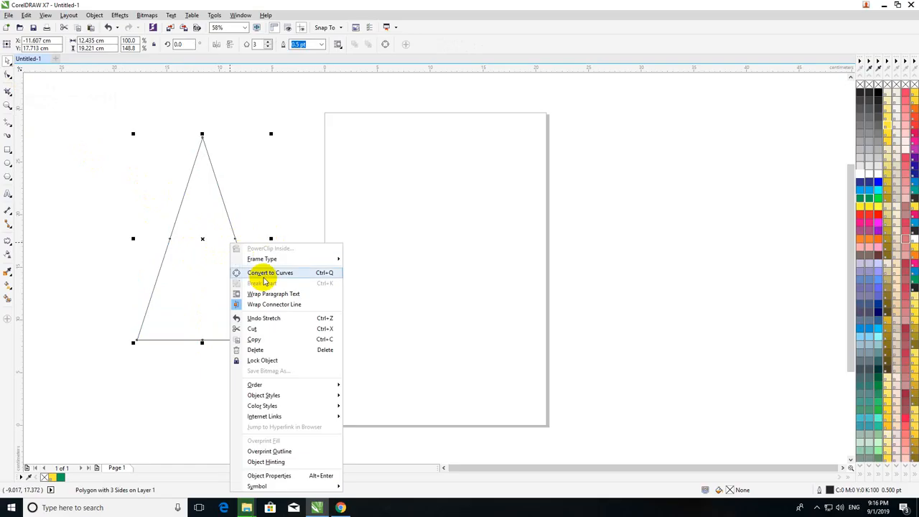
left_click(323, 273)
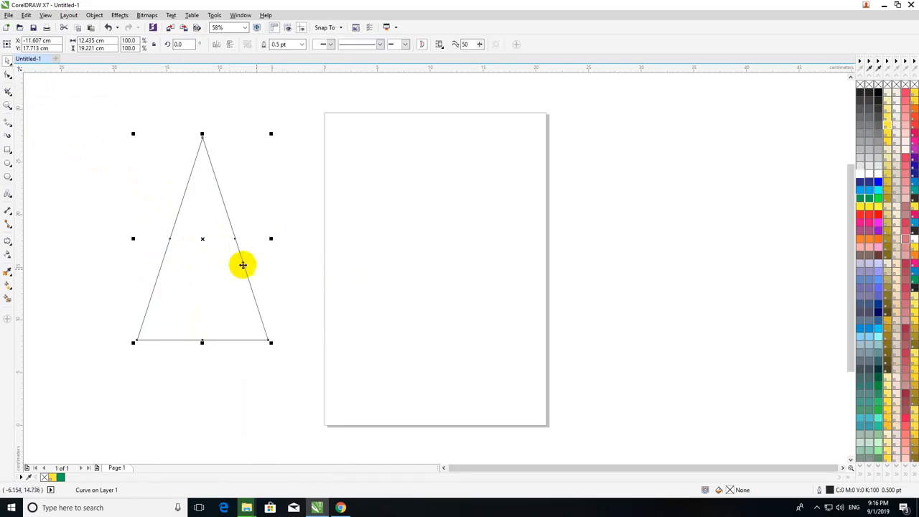
left_click(905, 144)
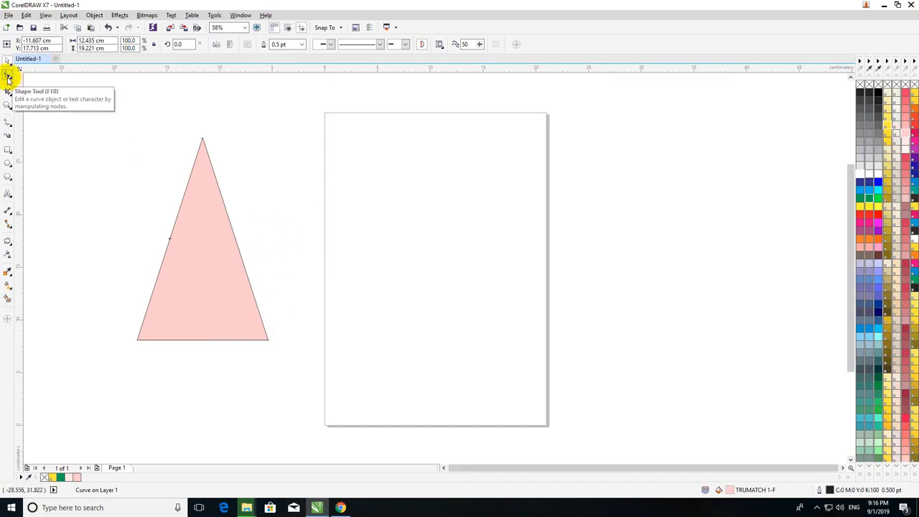
- Shift the whole triangle up about 1.7 cm by its nodes with the Shape tool, and undo its deletion
left_click(8, 76)
left_click_drag(201, 341, 203, 323)
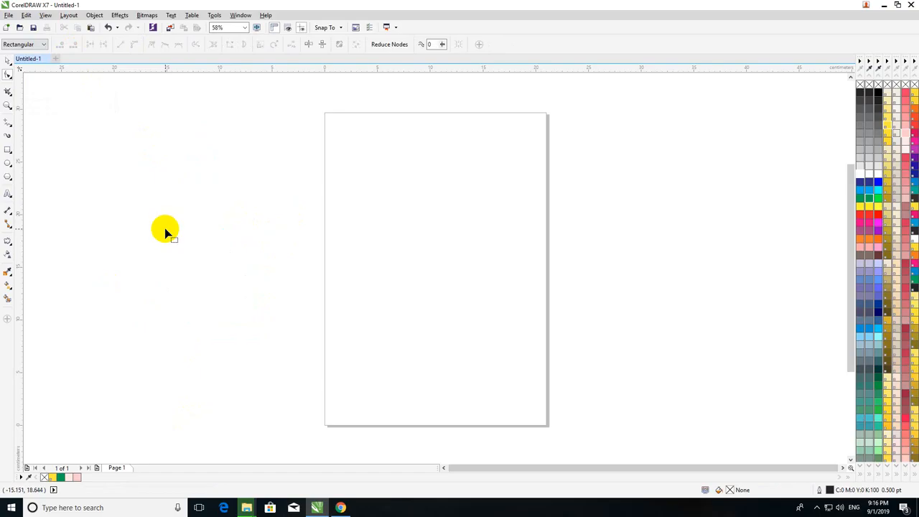
key("ctrl+z")
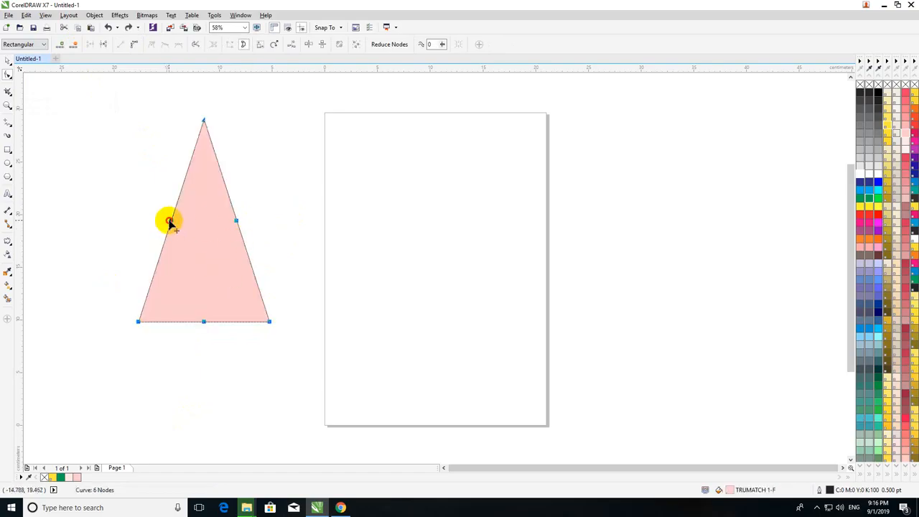
- Delete the midpoint nodes on the triangle's left, right and bottom sides
left_click(171, 220)
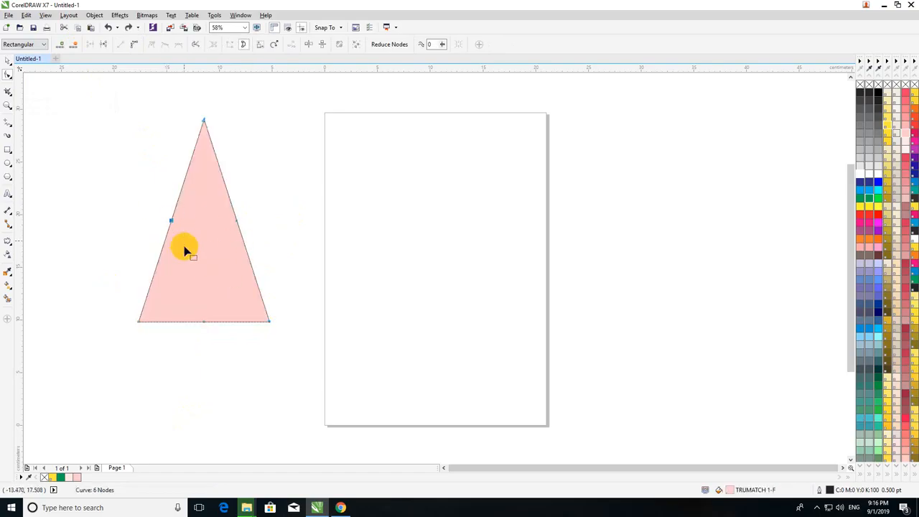
left_click(73, 46)
left_click_drag(277, 191, 193, 252)
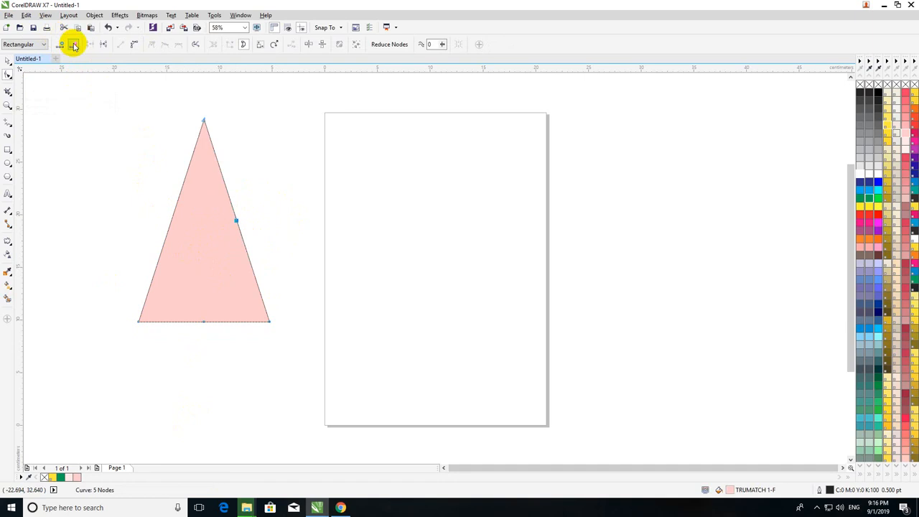
left_click(74, 46)
left_click_drag(244, 377, 184, 310)
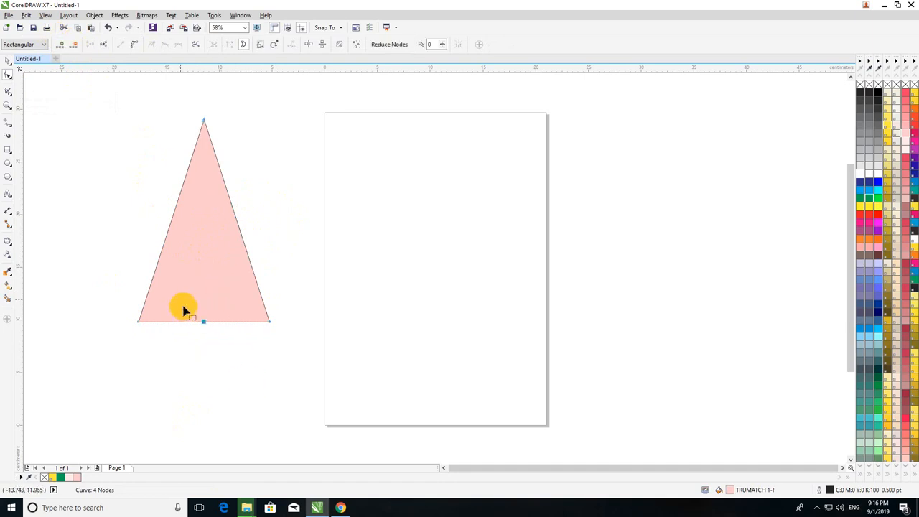
left_click(74, 46)
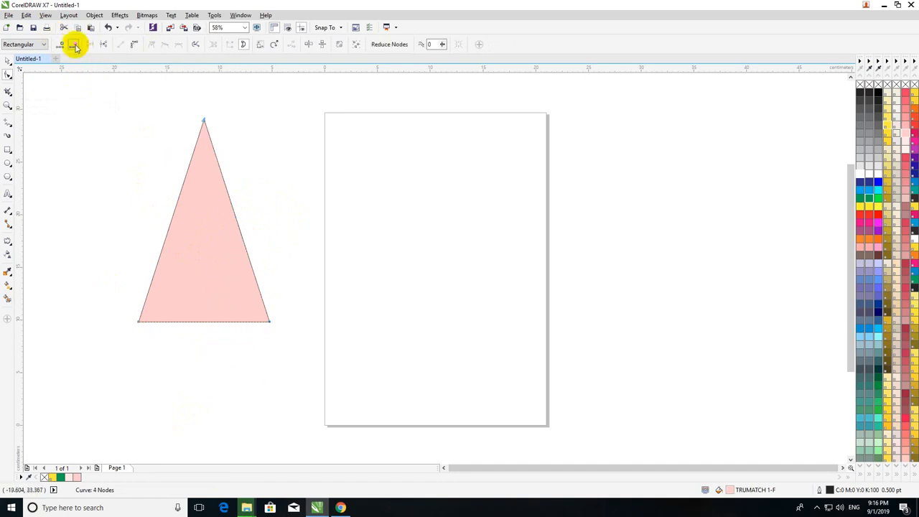
- Convert the triangle's right side to a curve and bow it outward with both control handles
left_click(238, 227)
left_click(134, 44)
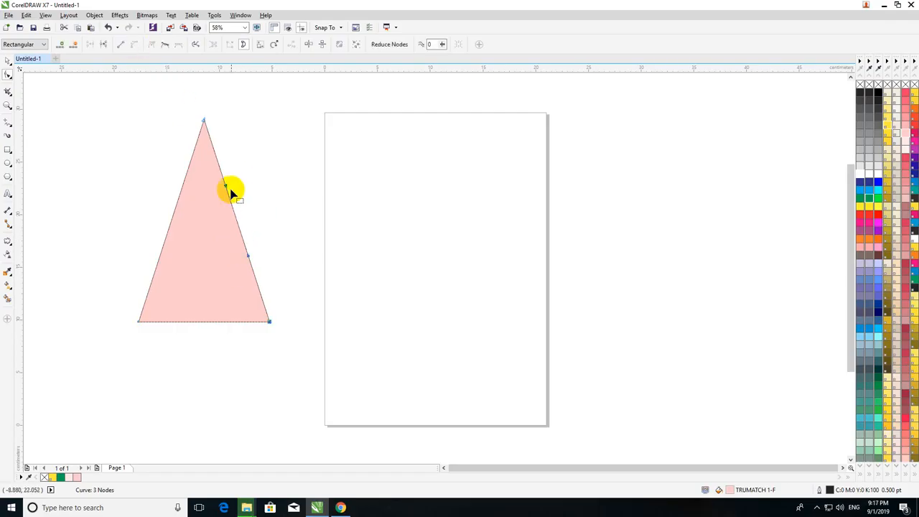
left_click_drag(226, 188, 304, 199)
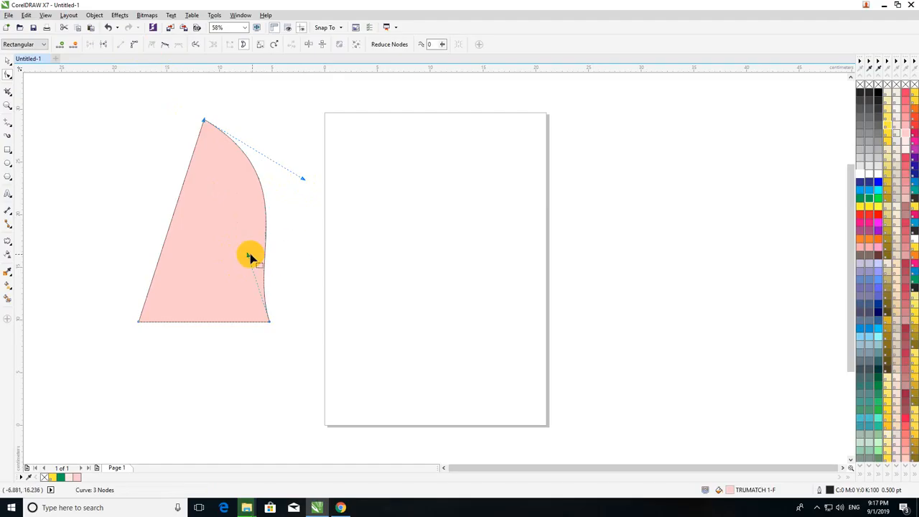
left_click_drag(251, 257, 299, 242)
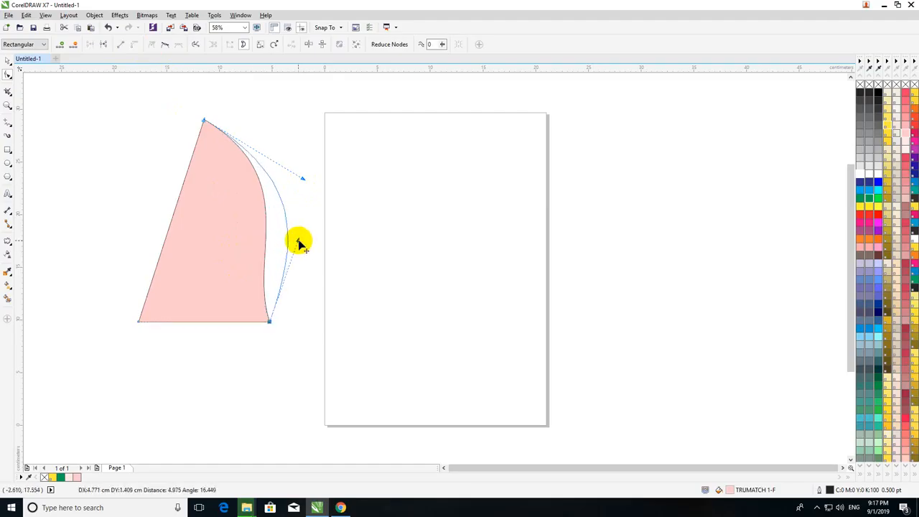
- Convert the shape's left side to a curve and bow it outward to mirror the right side
left_click(169, 228)
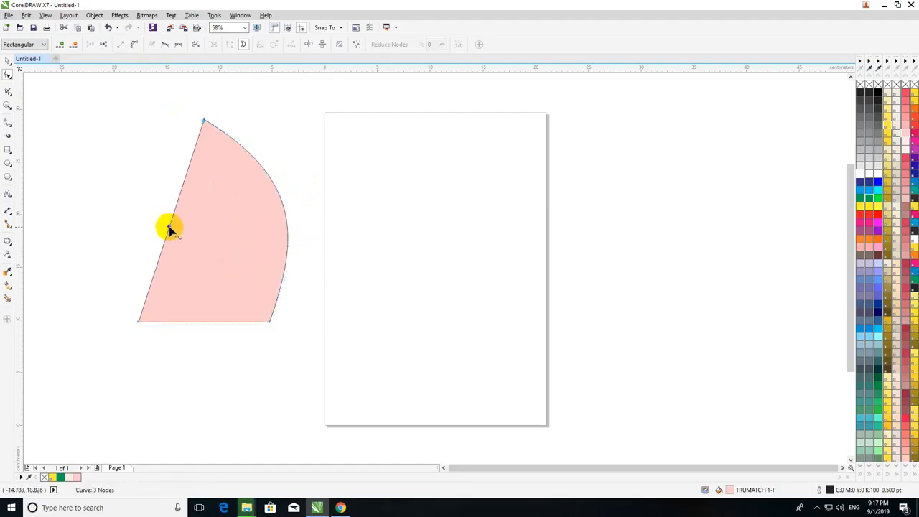
left_click(135, 44)
left_click_drag(181, 187, 75, 200)
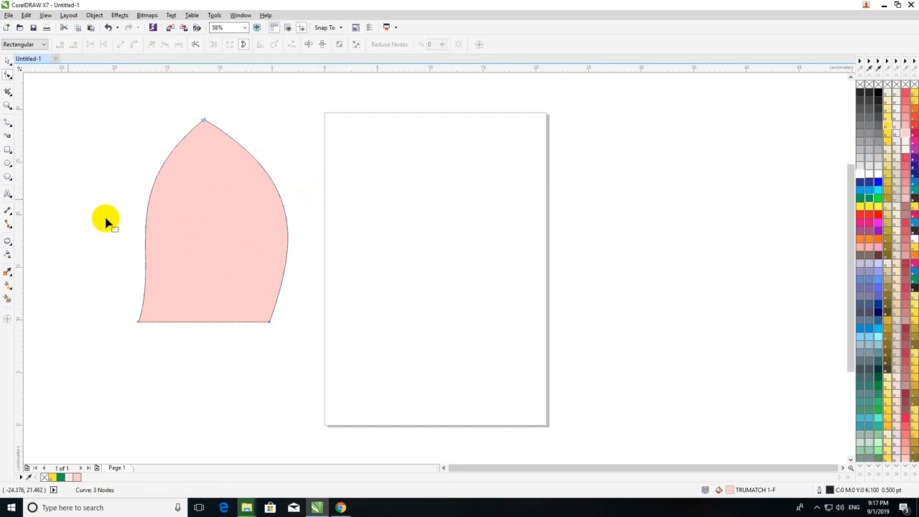
left_click(138, 322)
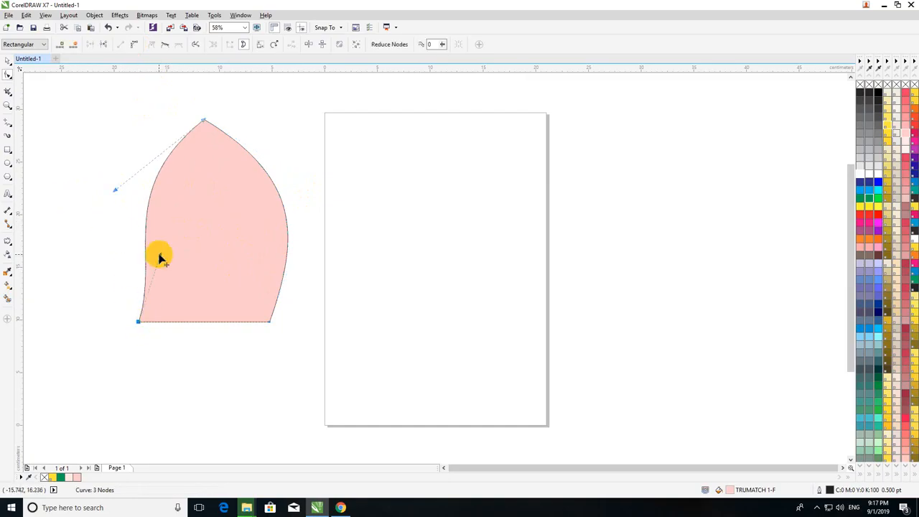
left_click_drag(160, 259, 113, 221)
- Stretch the pink shape to about 29.8 cm tall and move it to about X -28.4 cm, Y 54.6 cm
left_click(7, 60)
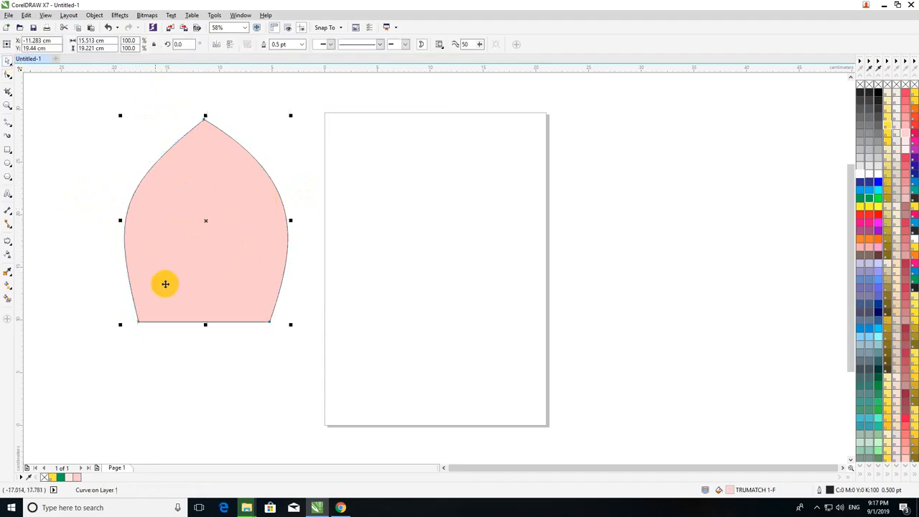
left_click_drag(205, 324, 205, 435)
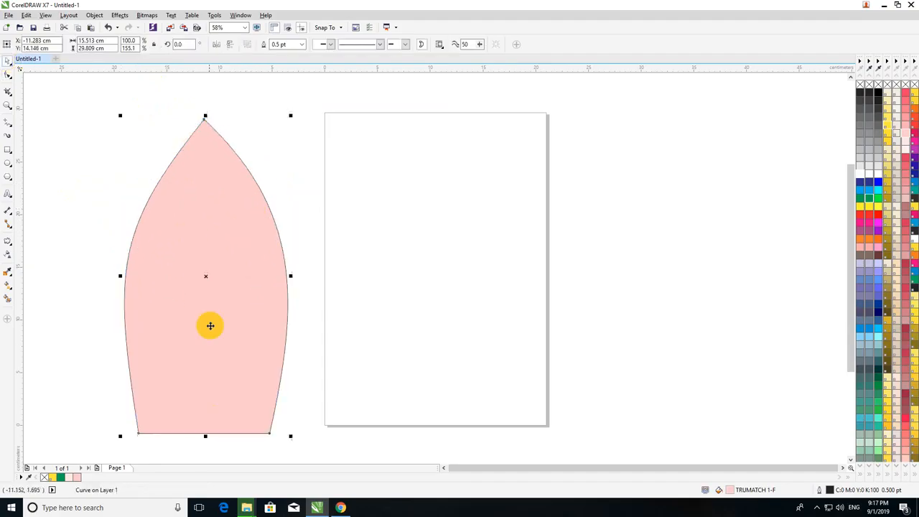
scroll(207, 322, "down", 4)
left_click_drag(210, 294, 162, 179)
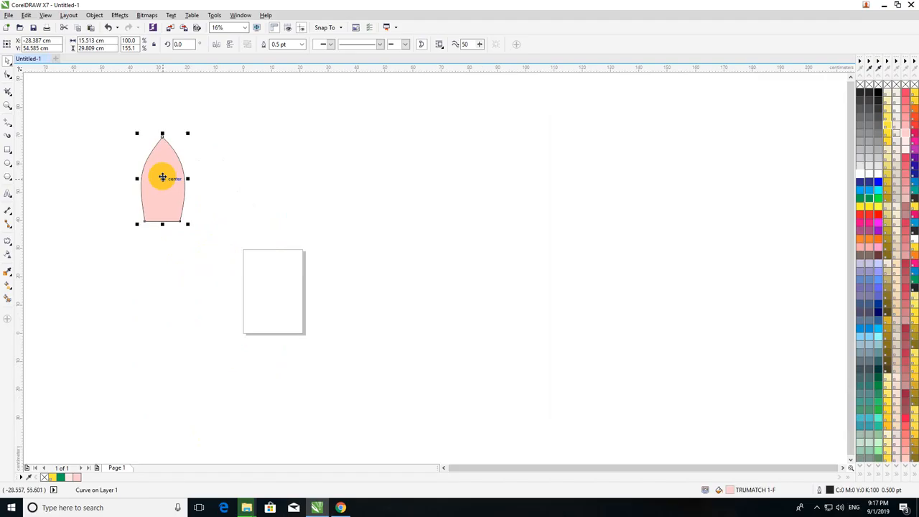
- Add nodes to the pink shape's bottom edge with the Shape tool, three of them close together near the middle
scroll(162, 179, "up", 2)
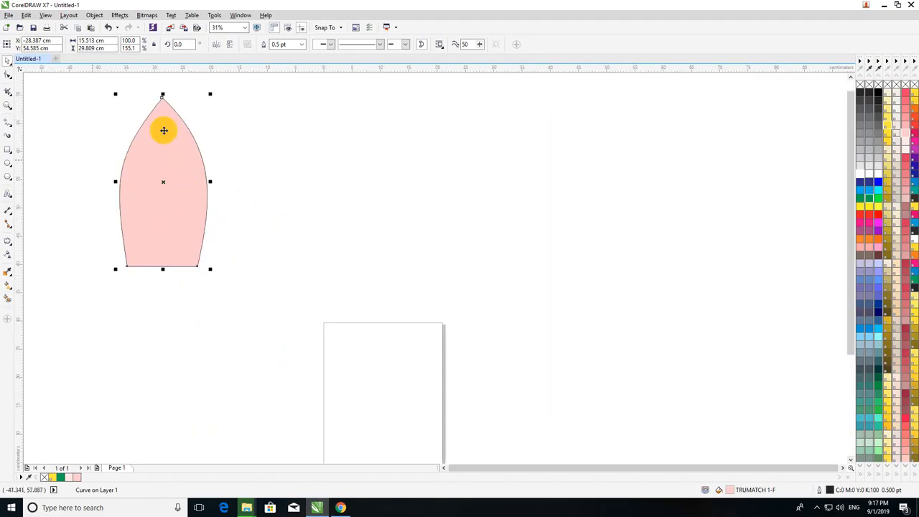
scroll(172, 263, "up", 2)
scroll(225, 239, "down", 2)
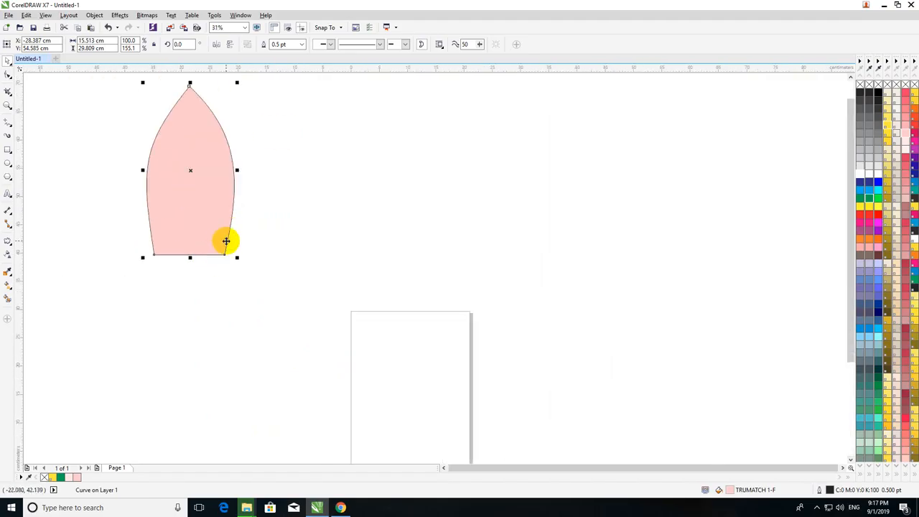
left_click(8, 76)
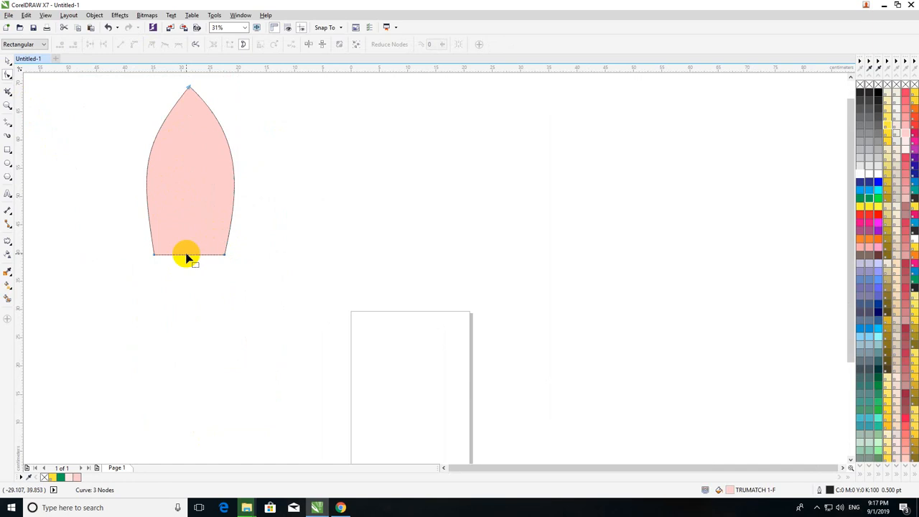
scroll(188, 255, "up", 2)
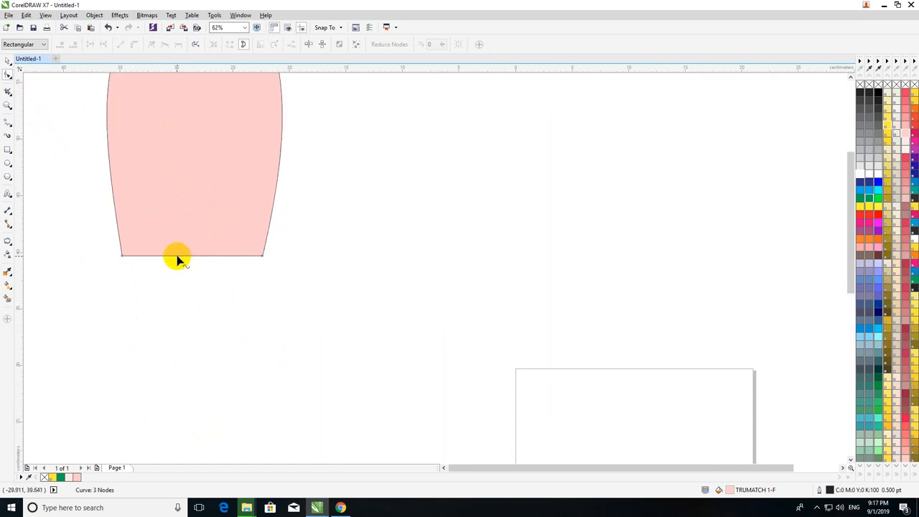
right_click(177, 256)
left_click(190, 262)
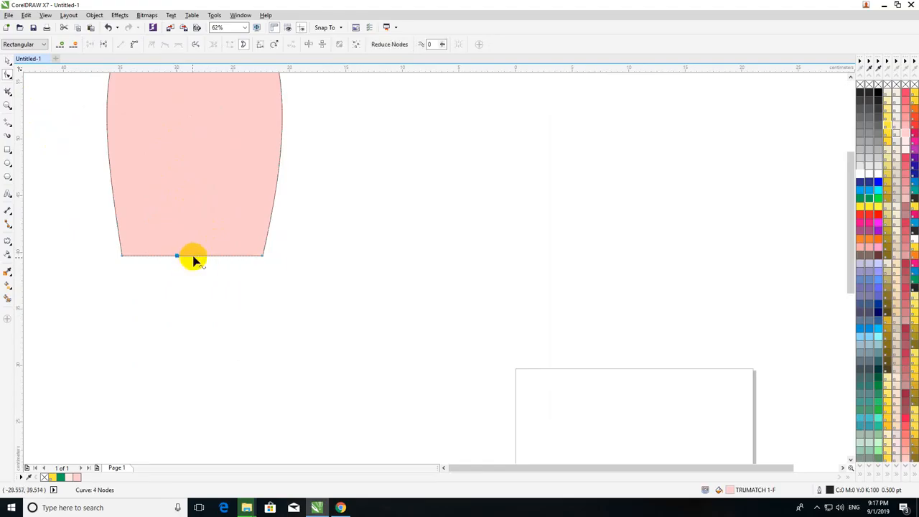
right_click(195, 257)
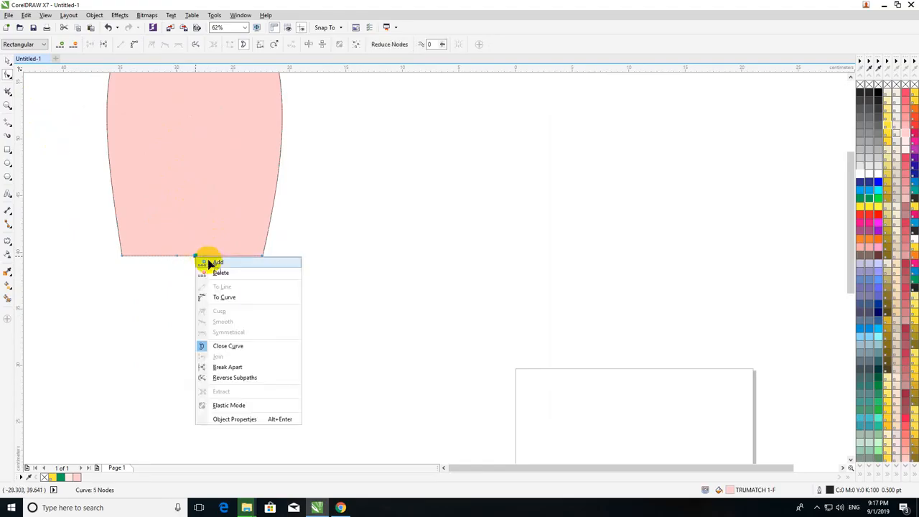
left_click(210, 262)
right_click(184, 257)
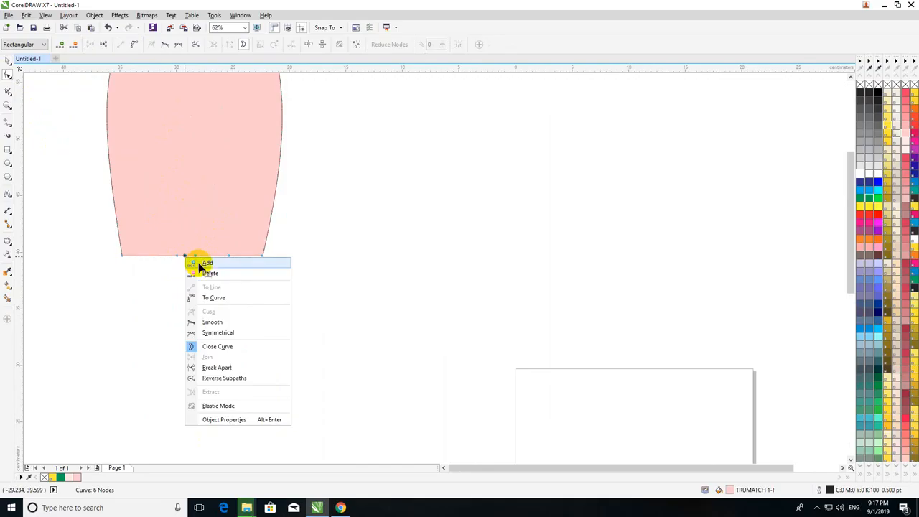
left_click(198, 262)
- Pull the central node of the bottom edge up about 15 cm to cut a narrow pointed notch into the shape
left_click_drag(184, 255, 190, 84)
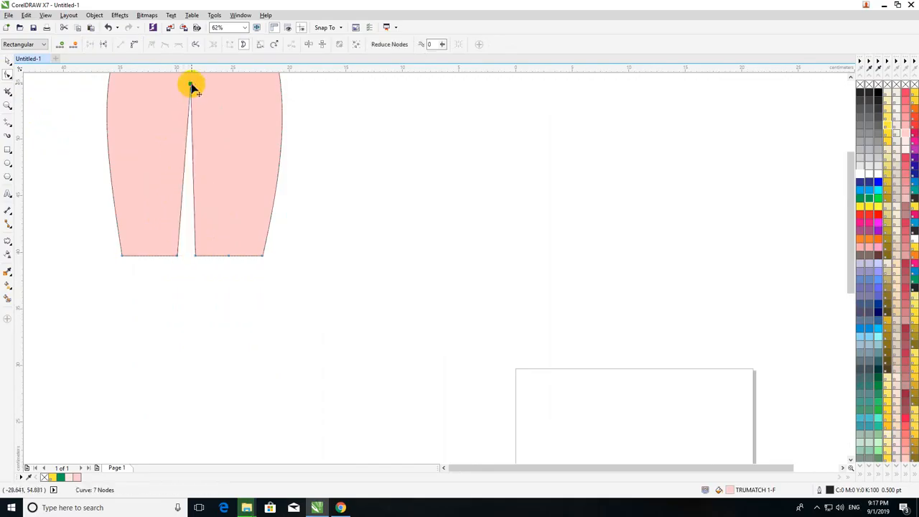
scroll(191, 137, "down", 5)
scroll(193, 132, "up", 2)
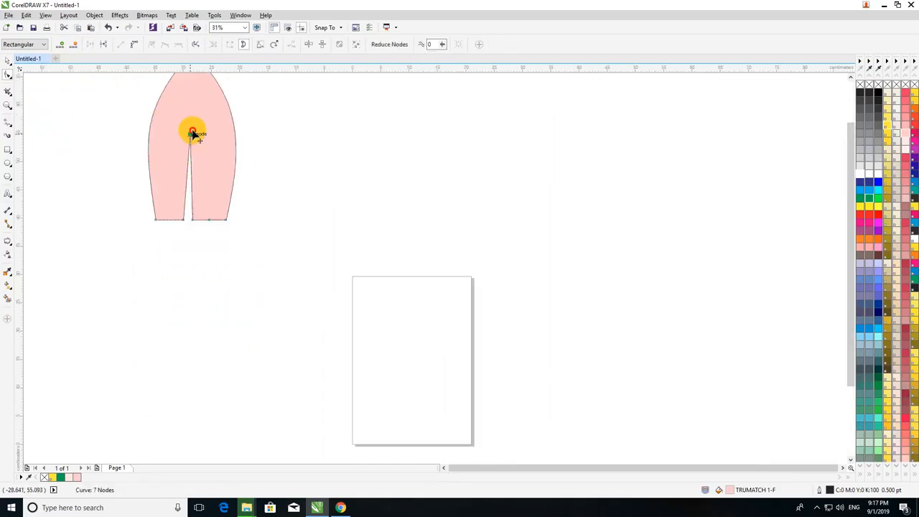
left_click(192, 133)
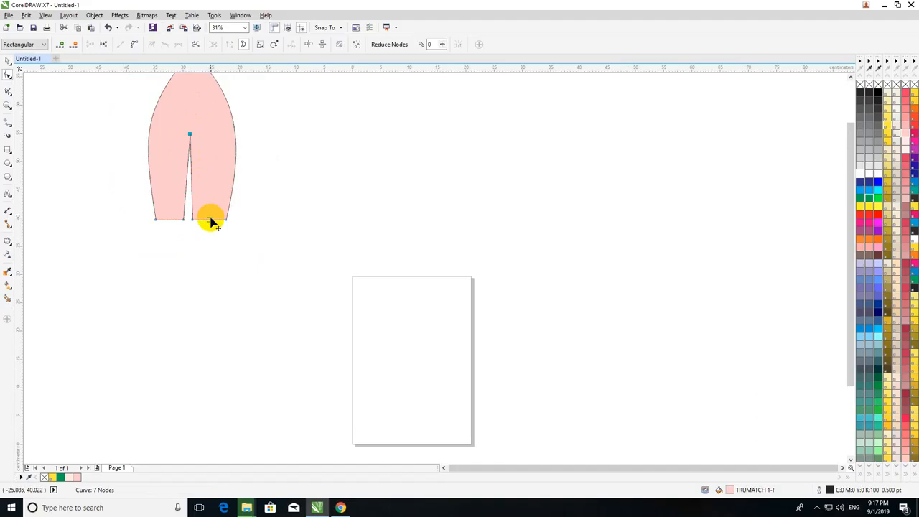
- Add two nodes to the bottom edge right of the notch, one on each side of its existing middle node
mouse_move(211, 220)
left_mouse_down()
mouse_move(217, 160)
mouse_move(211, 220)
left_mouse_up()
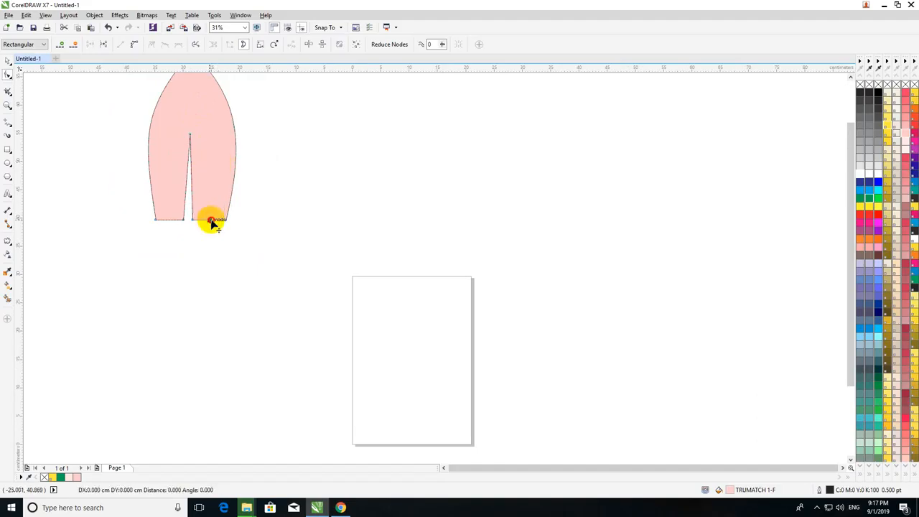
scroll(208, 220, "up", 4)
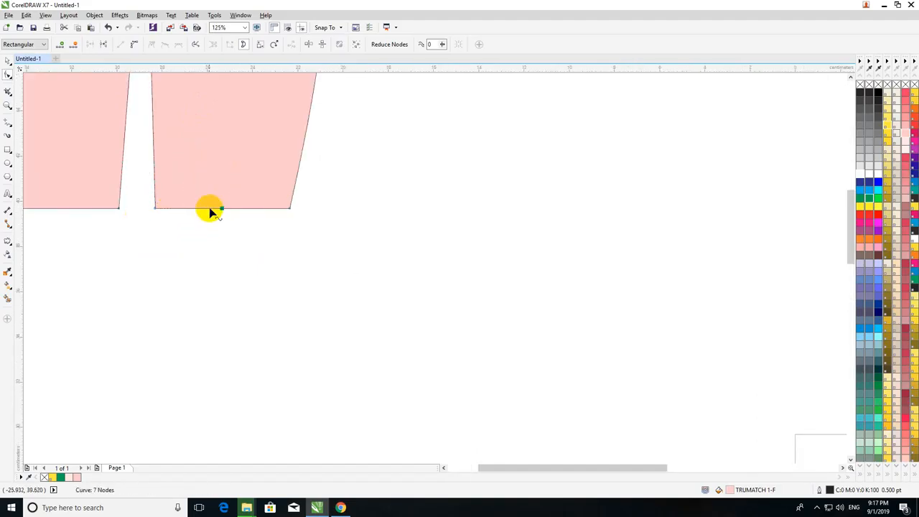
right_click(210, 210)
left_click(224, 212)
right_click(236, 210)
left_click(247, 213)
scroll(217, 217, "down", 4)
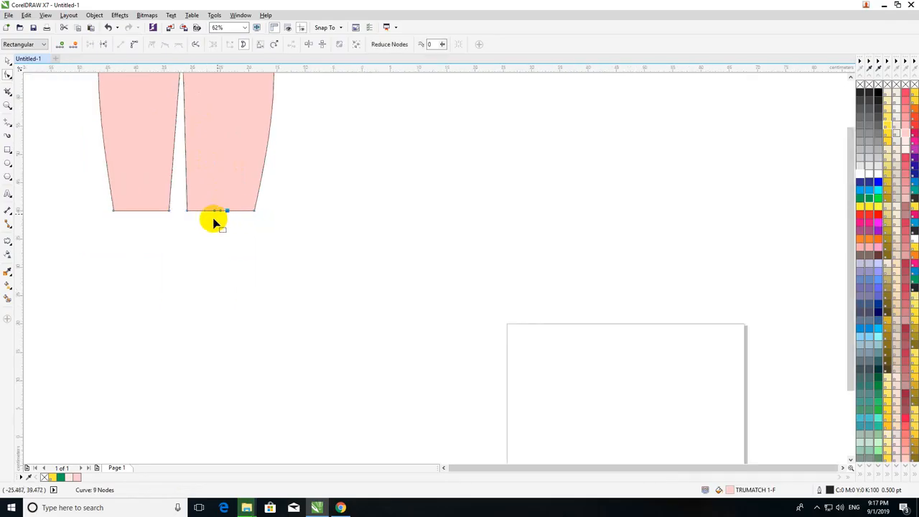
- Pull the middle node of the right bottom segment up about 11.8 cm as a second notch, and add three nodes to the left bottom segment
left_click_drag(216, 213, 219, 145)
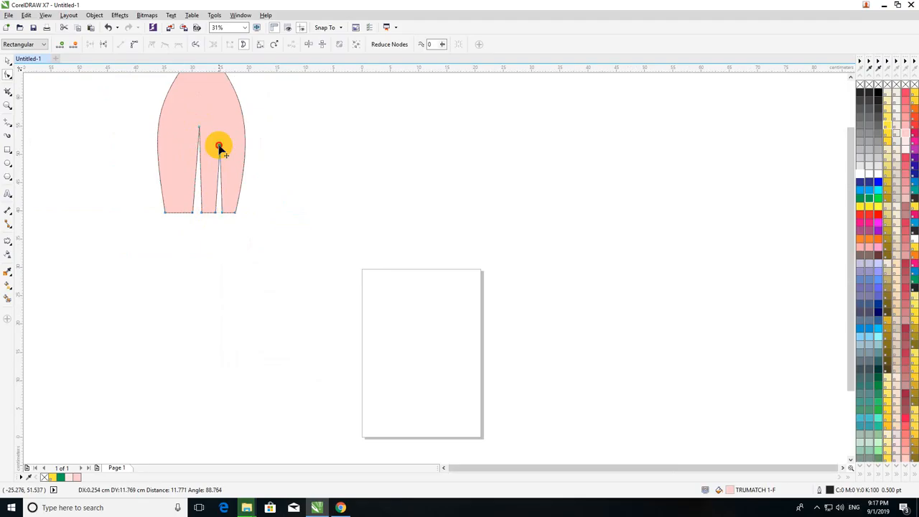
scroll(180, 201, "up", 2)
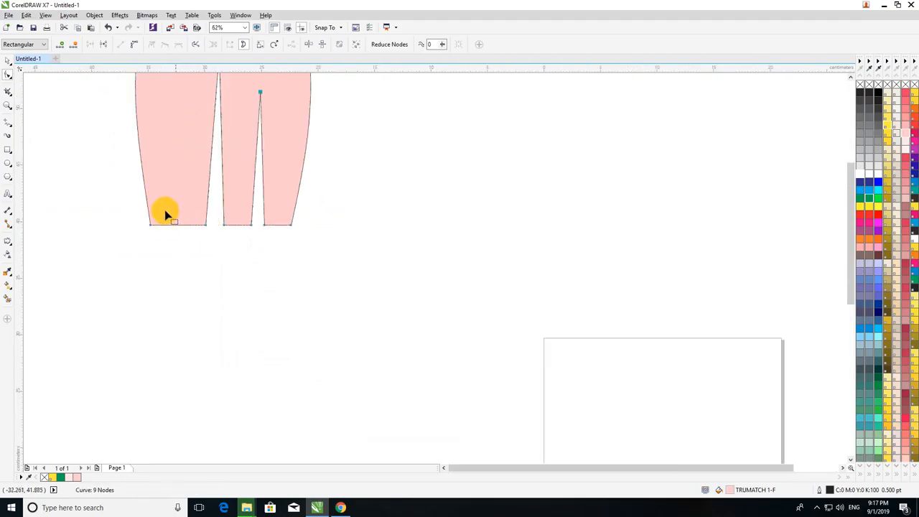
right_click(166, 227)
left_click(185, 231)
right_click(187, 228)
left_click(205, 232)
right_click(179, 228)
left_click(197, 232)
- Pull the middle new node of the left bottom segment up to about Y 50.9 cm to cut a third pointed notch
left_click_drag(177, 223, 178, 116)
left_click_drag(181, 226, 172, 96)
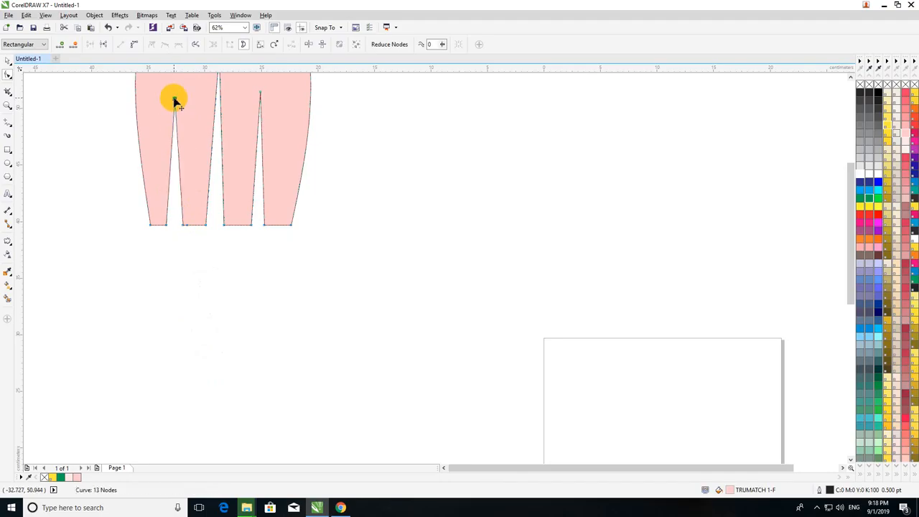
scroll(166, 122, "down", 2)
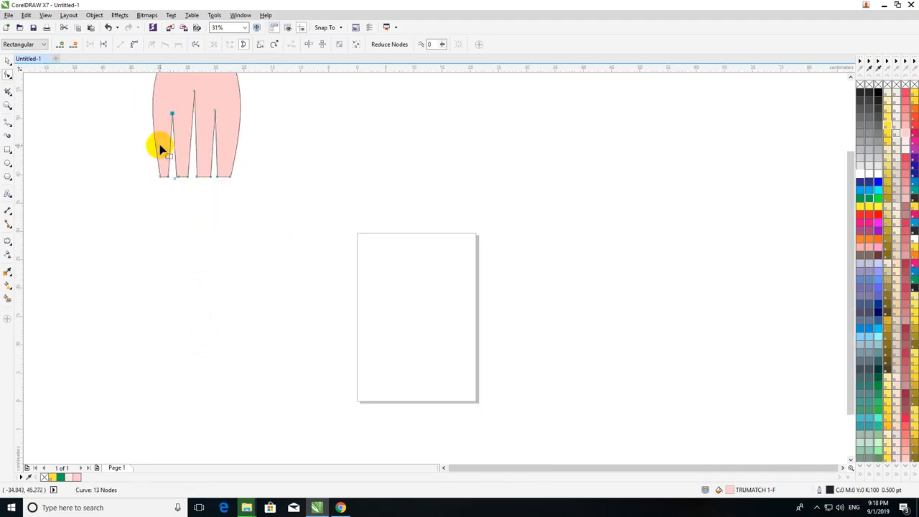
left_click(851, 76)
left_click(851, 77)
left_click(851, 76)
left_click(851, 77)
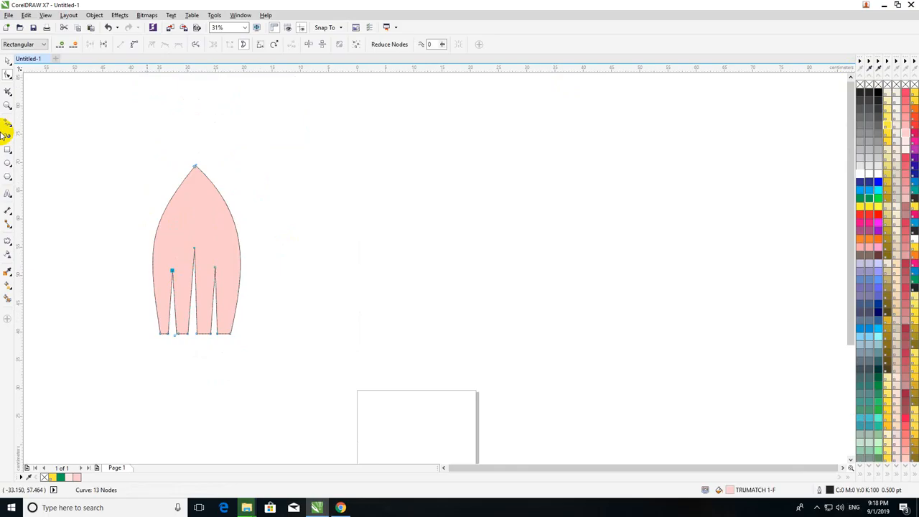
- Move the whole pink shape to about X -36.9 cm, Y 64.3 cm
left_click(8, 61)
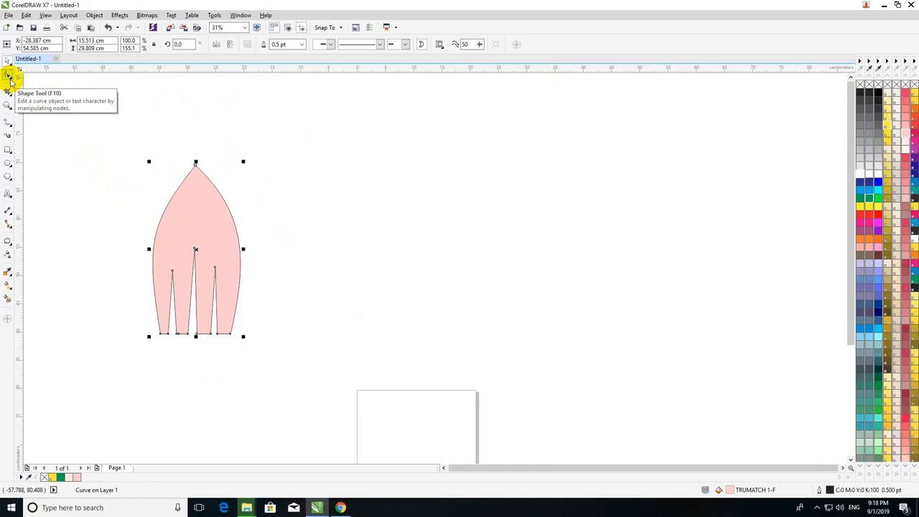
left_click(9, 77)
left_click_drag(81, 132, 273, 384)
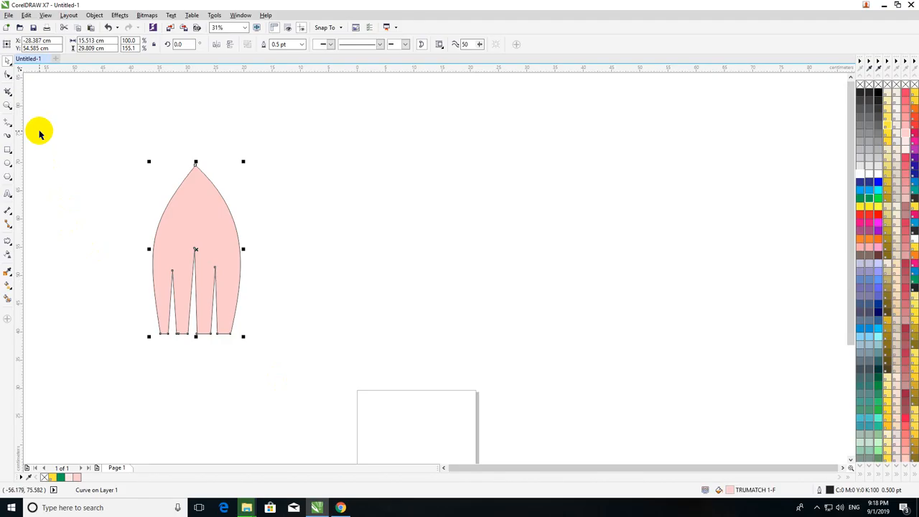
left_click_drag(194, 242, 146, 189)
left_click(269, 200)
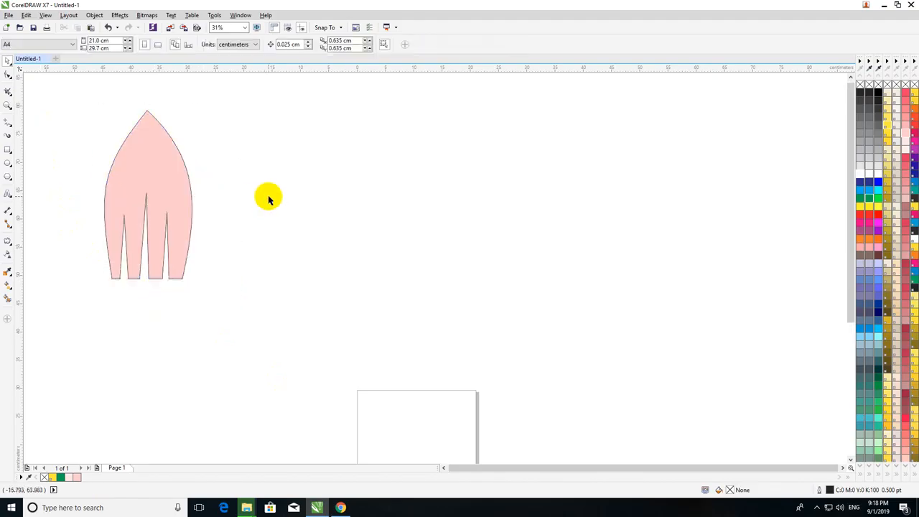
left_click(163, 180)
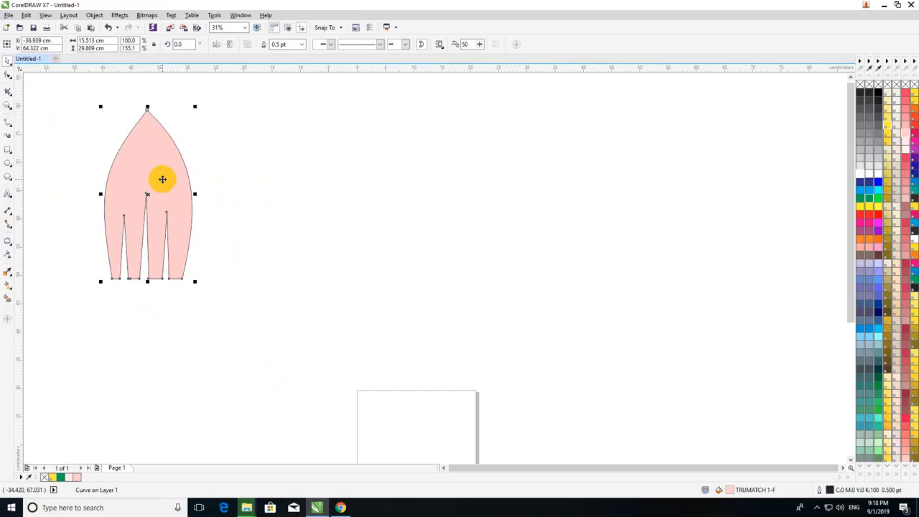
- Add the artistic text "A" in Arial 24 pt on the empty area beside the pink shape
left_click(8, 74)
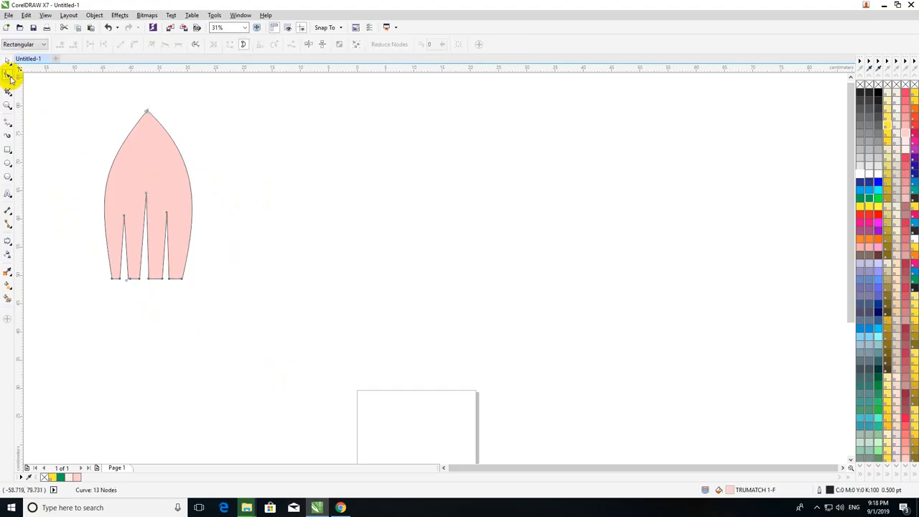
left_click(8, 194)
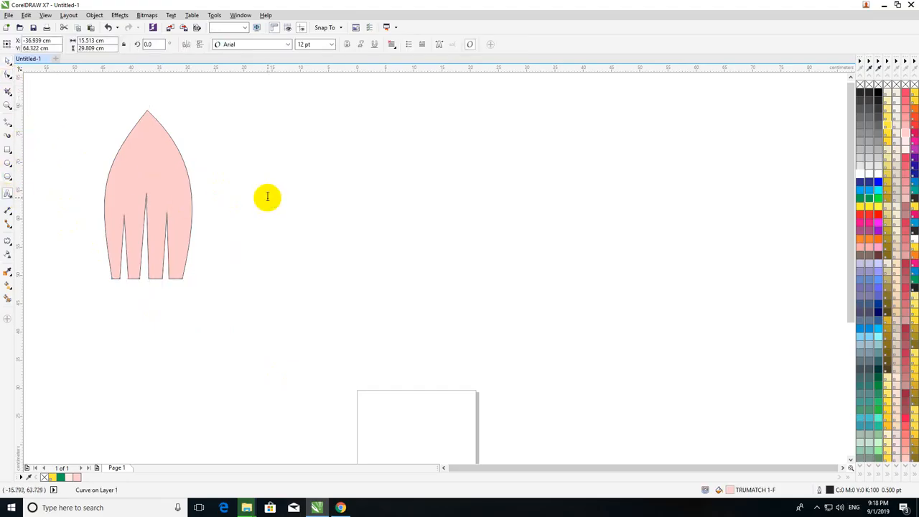
left_click(267, 195)
left_click(9, 62)
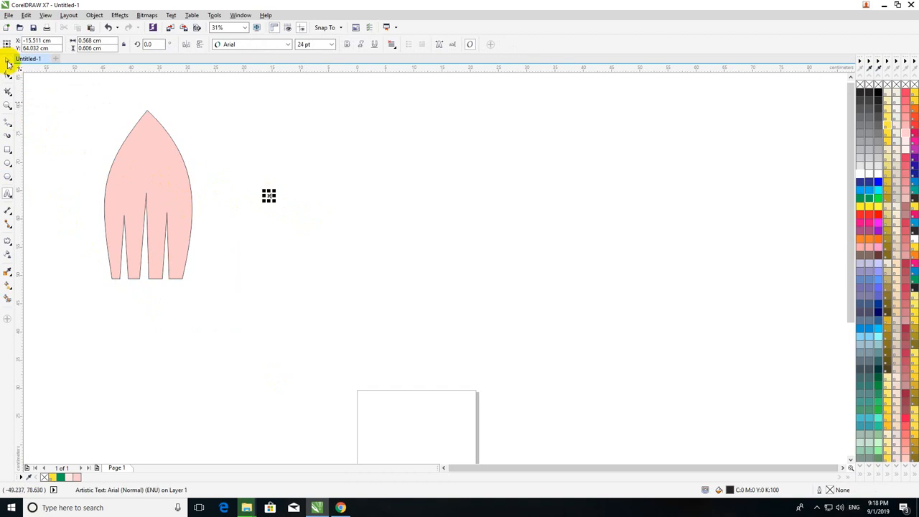
- Enlarge the letter A to about 28.4 by 30.3 cm and place it at about X -2.3 cm, Y 63.2 cm
left_click(269, 195)
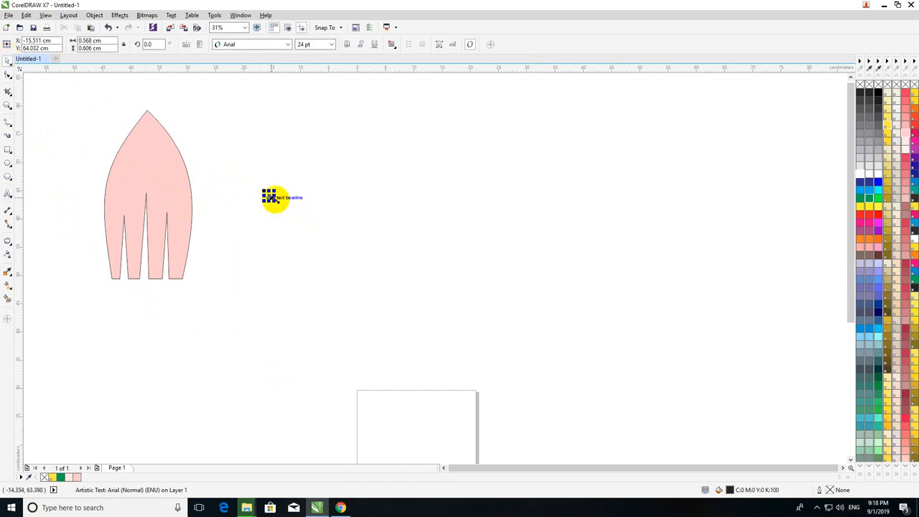
left_click_drag(269, 198, 408, 327)
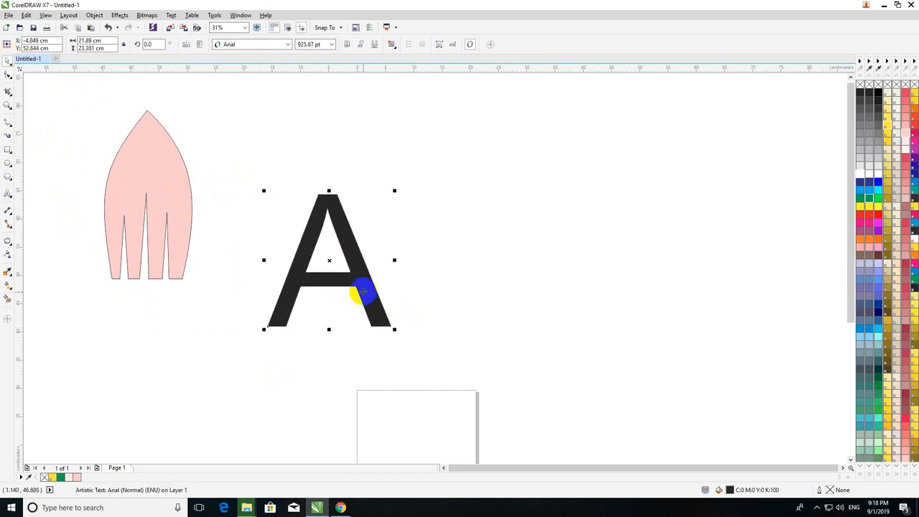
left_click_drag(363, 291, 361, 212)
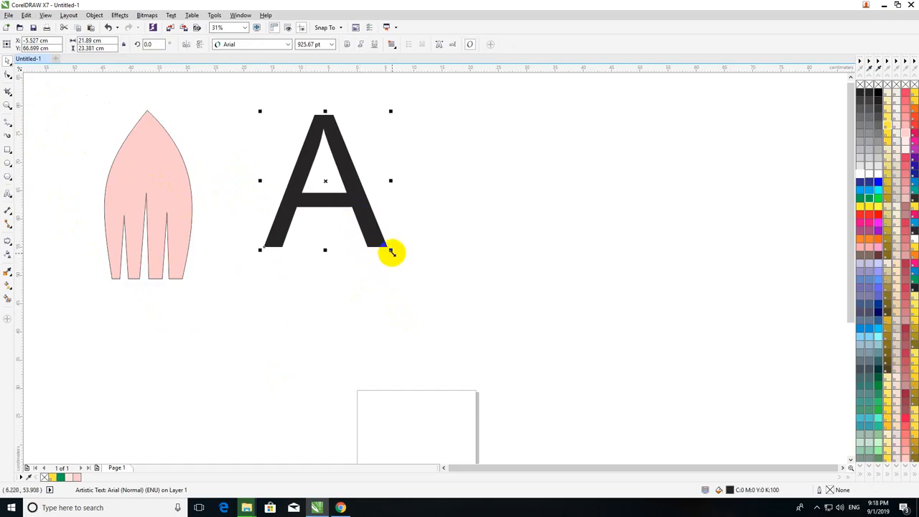
left_click_drag(391, 251, 427, 289)
- Convert the letter A to curves and move the crossbar's two upper nodes onto its lower edge so the crossbar collapses
right_click(398, 240)
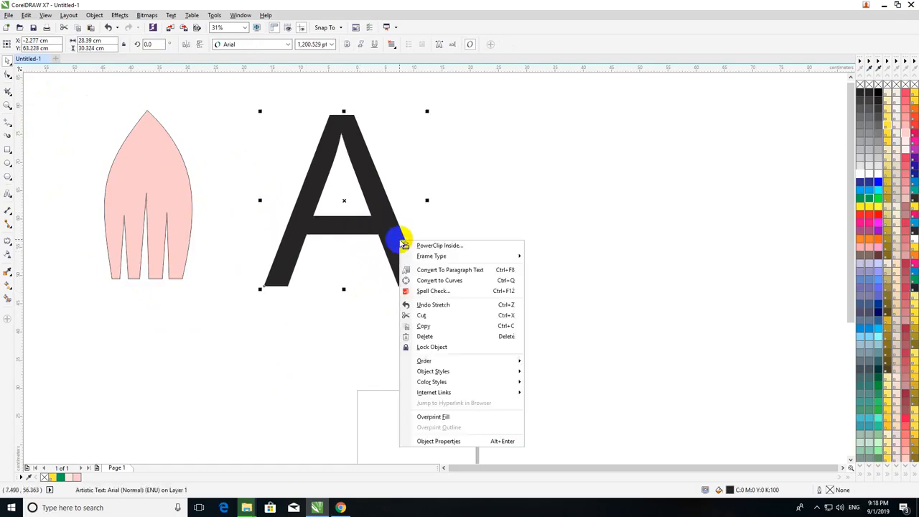
left_click(459, 280)
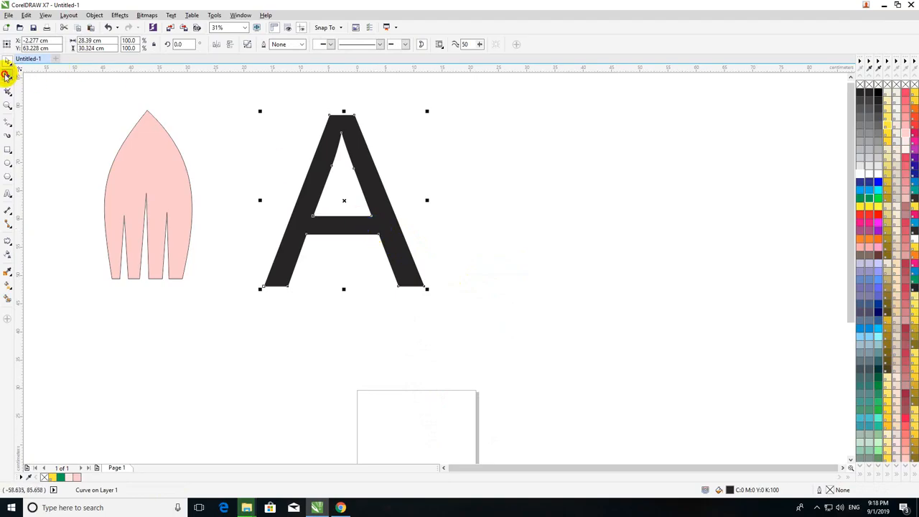
left_click(9, 73)
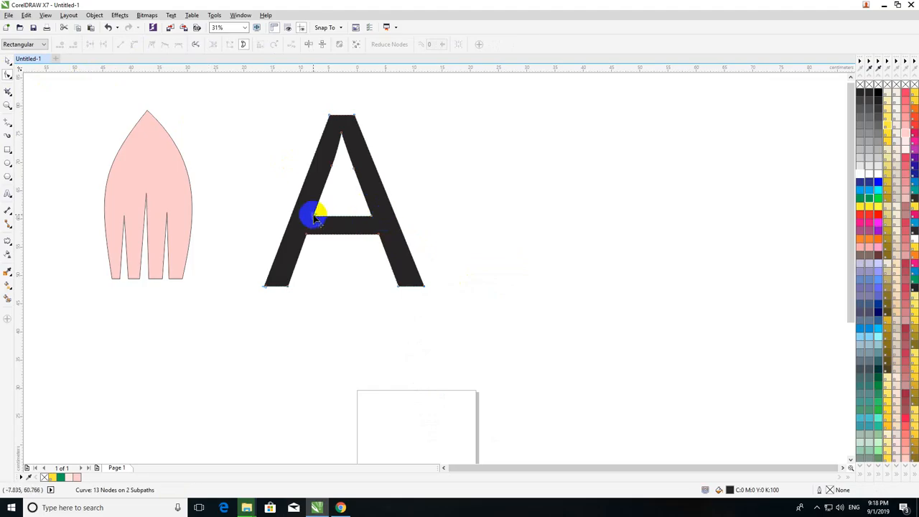
left_click_drag(315, 217, 307, 232)
scroll(359, 237, "up", 1)
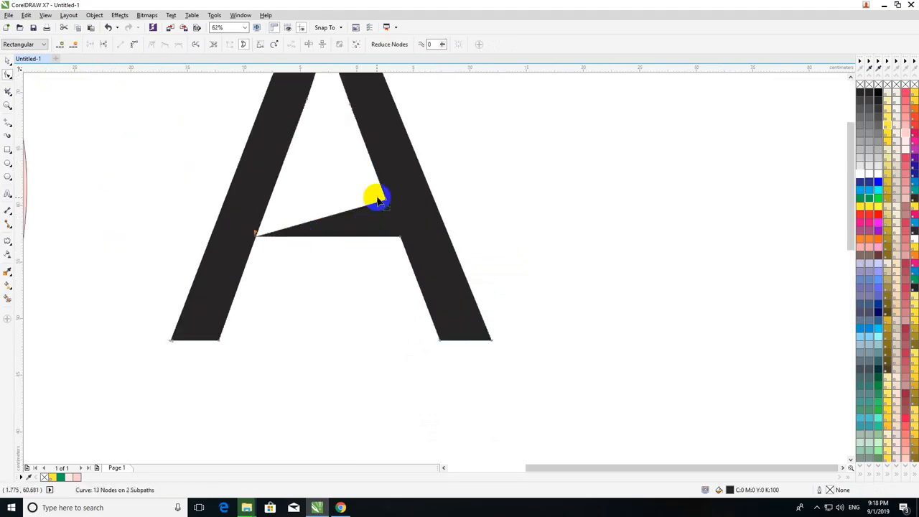
left_click_drag(385, 203, 389, 241)
scroll(381, 239, "down", 2)
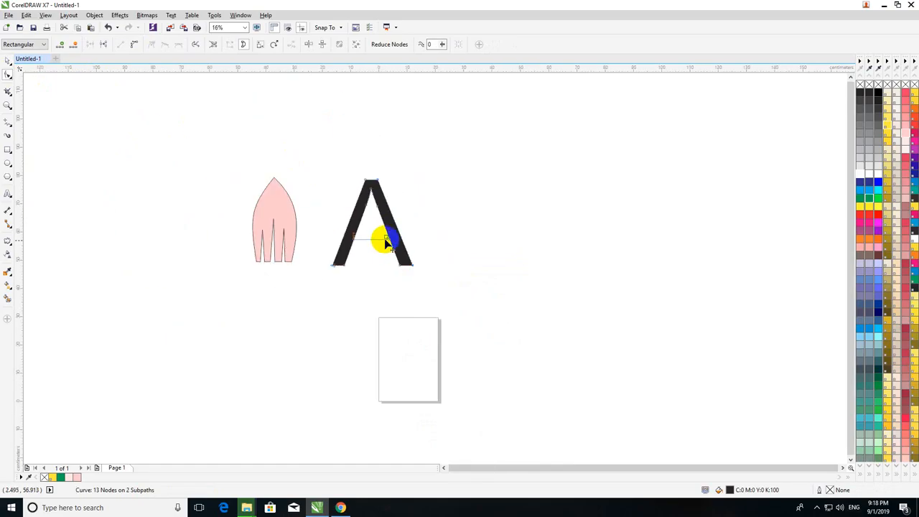
- Draw a polygon about 8.5 by 7.2 cm between the legs of the A and set it to 3 sides
left_click(8, 177)
left_click(25, 177)
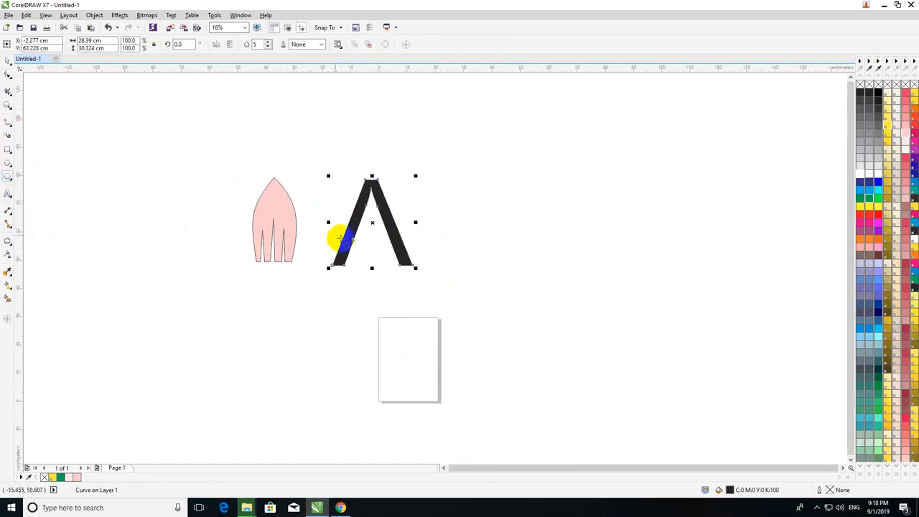
left_click_drag(360, 244, 389, 269)
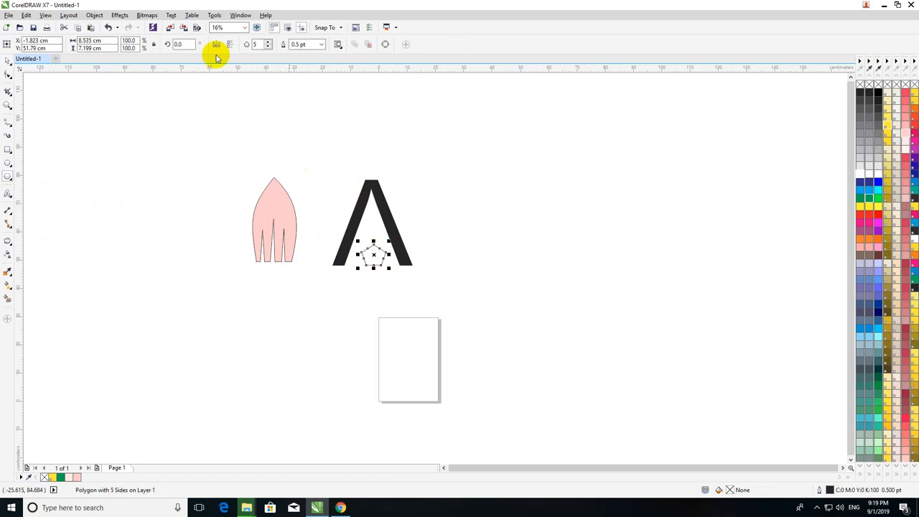
left_click(268, 47)
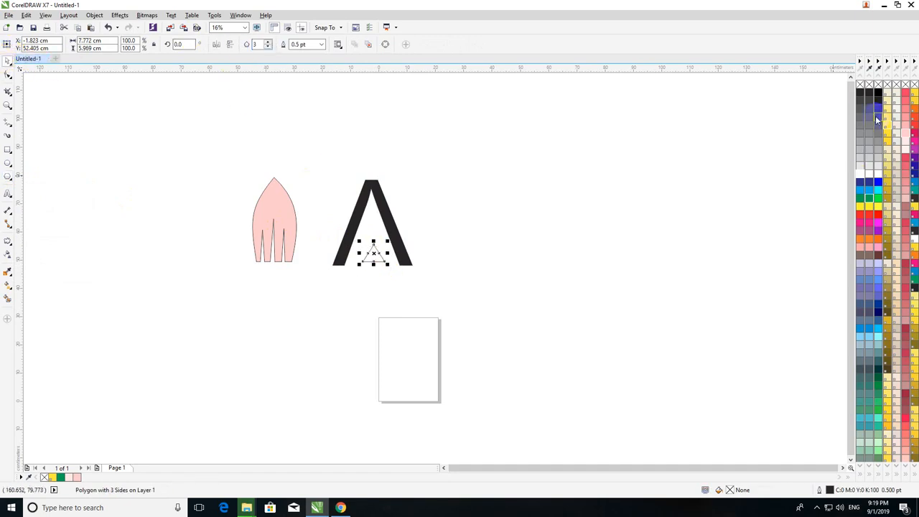
- Fill the triangle with black and enlarge it to fit between the legs of the A
left_click_drag(864, 96, 394, 228)
left_click(440, 250)
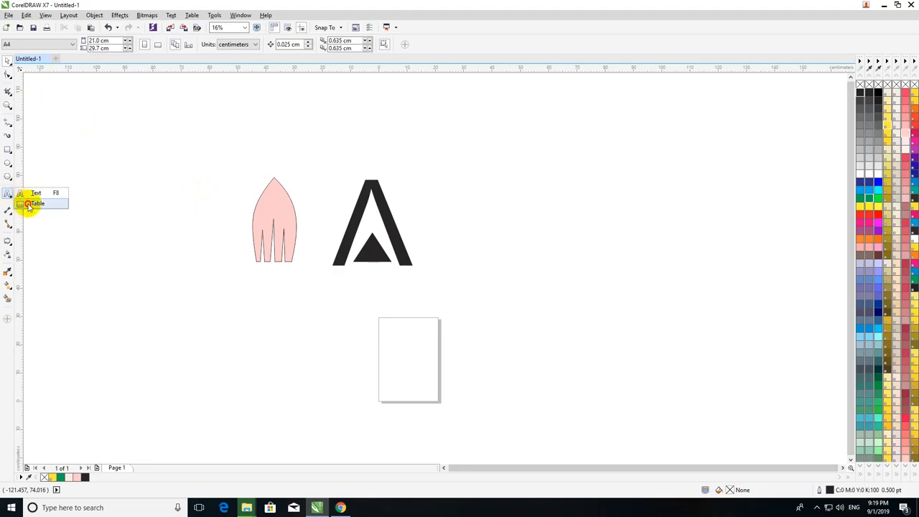
- Draw a table of 3 rows and 4 columns, about 58.1 by 33.9 cm, on the empty area beside the pink shape
left_click(26, 203)
left_click_drag(57, 162, 221, 258)
left_click(151, 174)
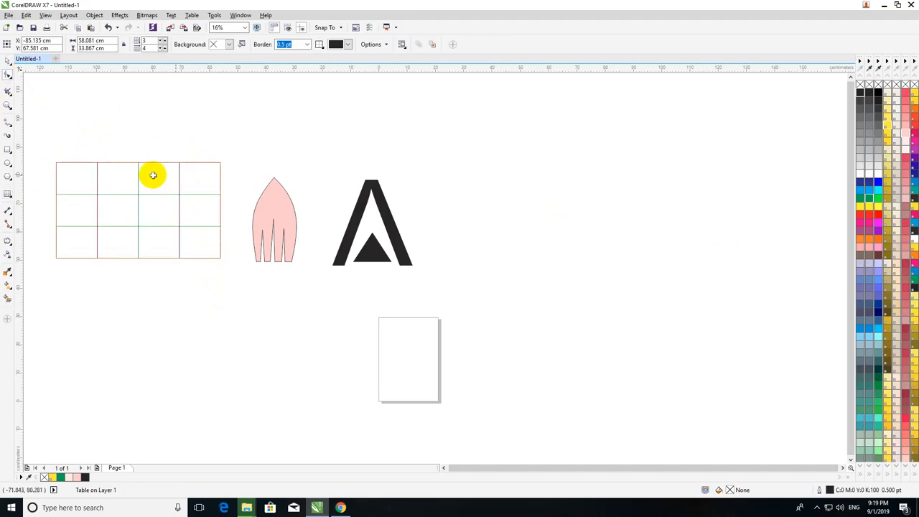
- Insert a row below the table's first row and four columns to the left of that row's cells
left_click_drag(79, 176, 213, 187)
right_click(213, 186)
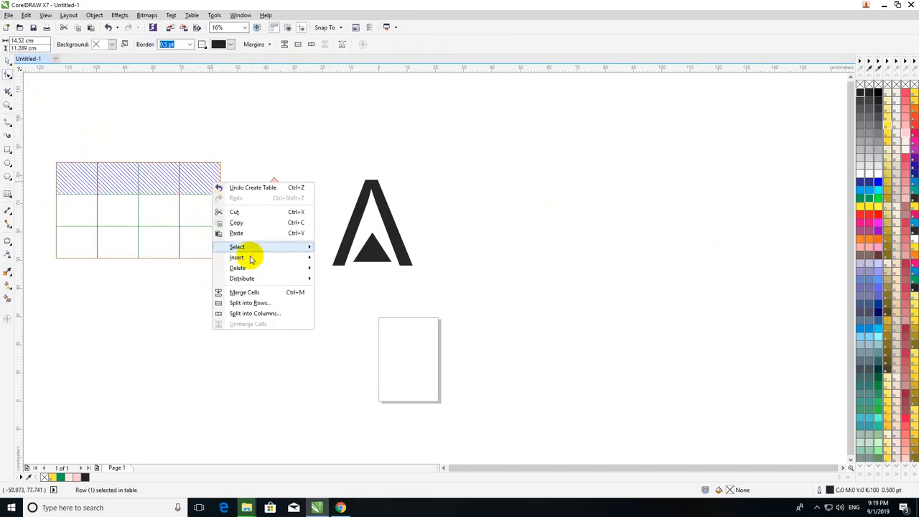
mouse_move(252, 257)
left_click(363, 269)
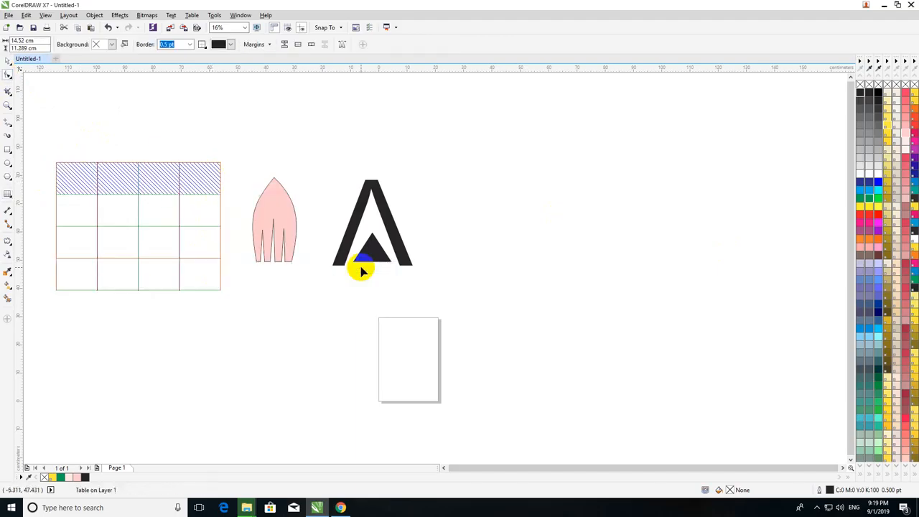
right_click(207, 180)
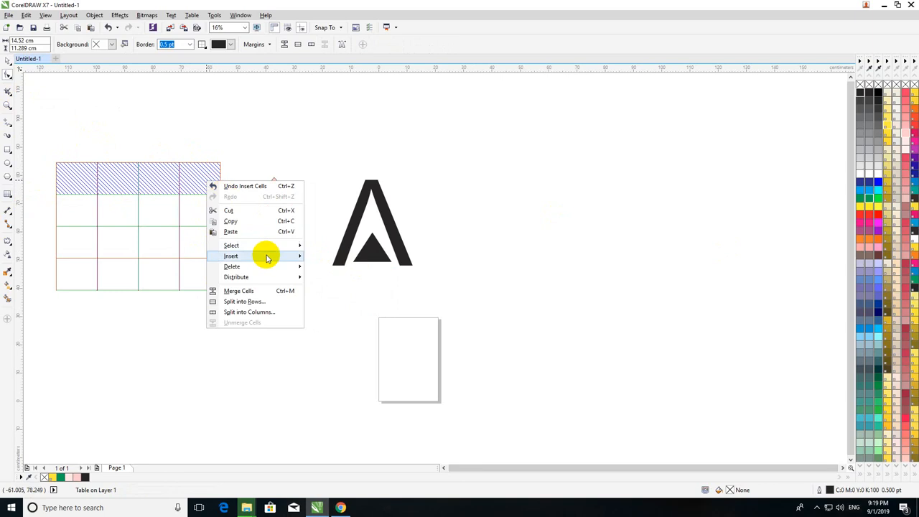
mouse_move(266, 255)
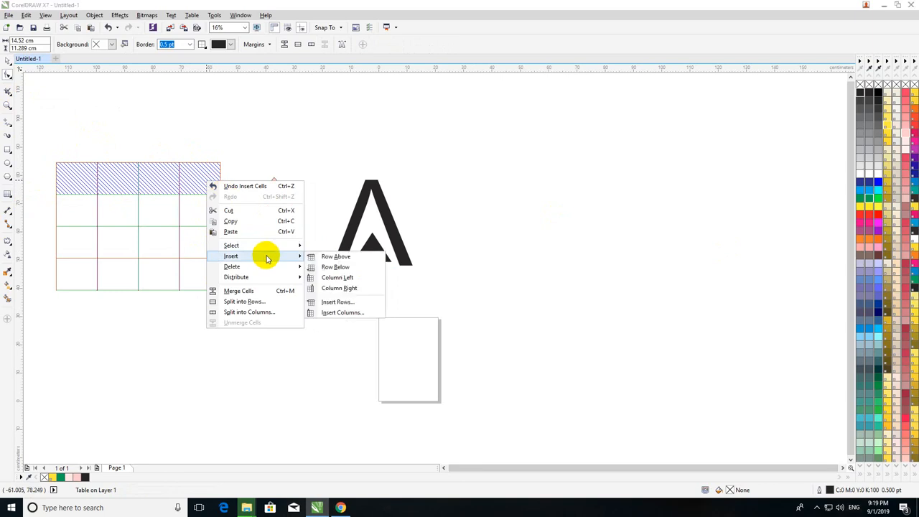
left_click(341, 278)
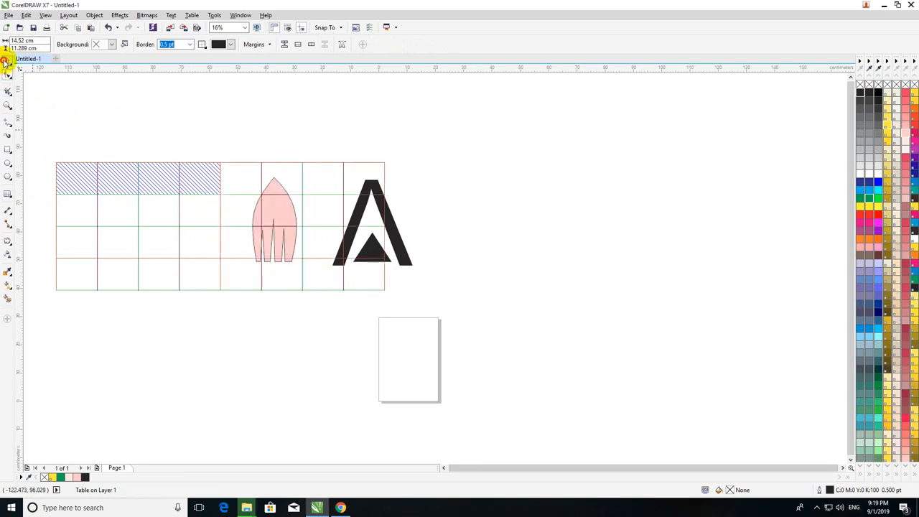
- Move the table clear of the other shapes to about X 82.1 cm, Y 72.3 cm
left_click(5, 63)
left_click_drag(170, 189, 484, 146)
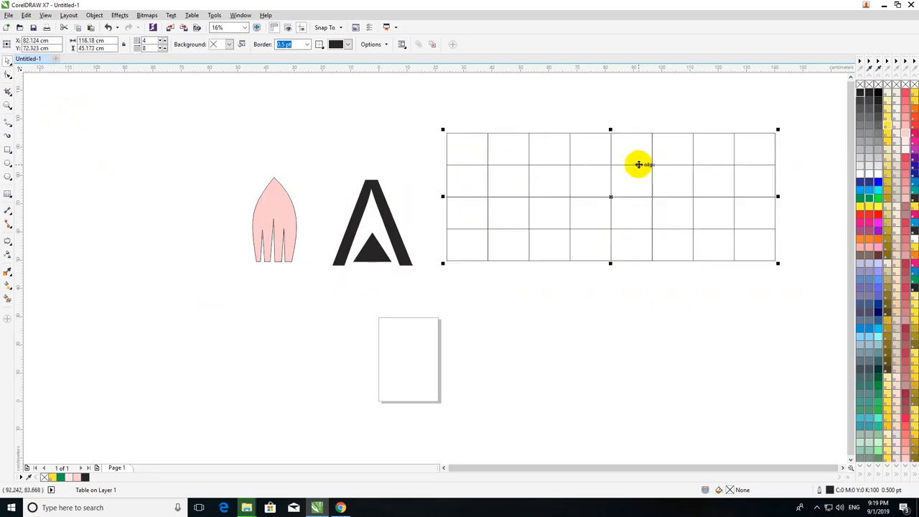